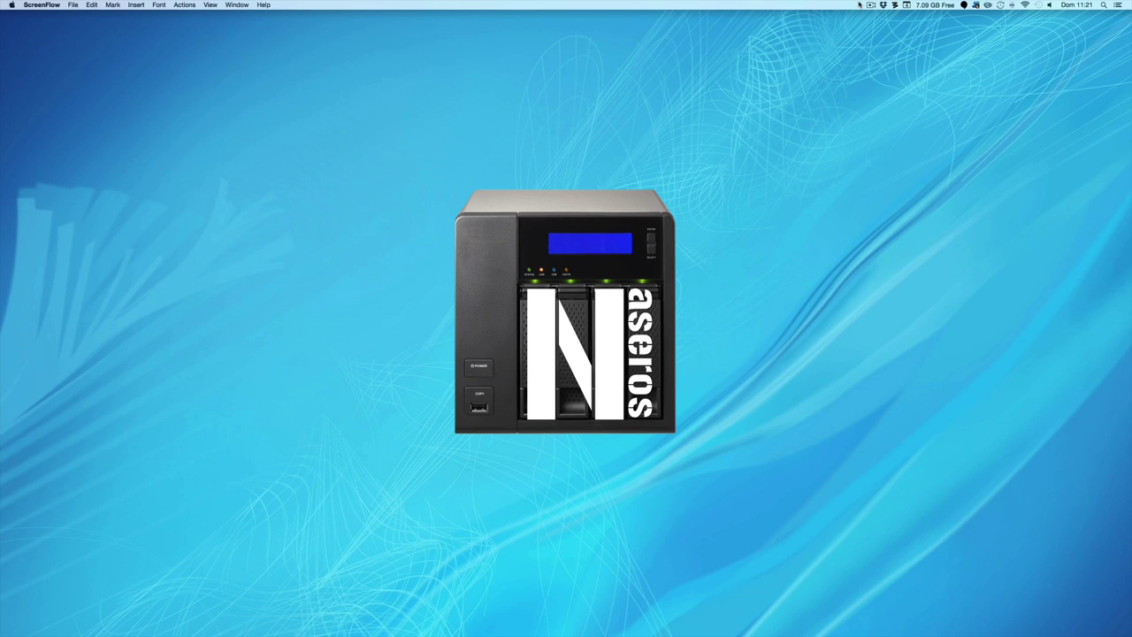
- Open the PC routers bookmarks in Safari and review the DD-WRT x86, ZeroShell and RouterOS pages
click(184, 608)
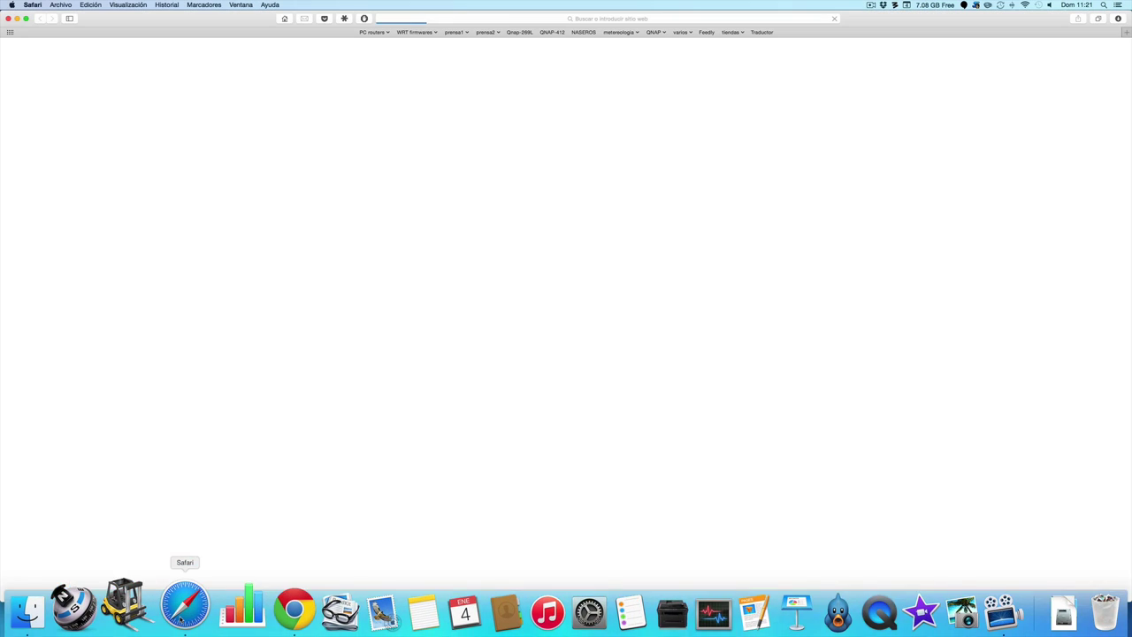
click(366, 32)
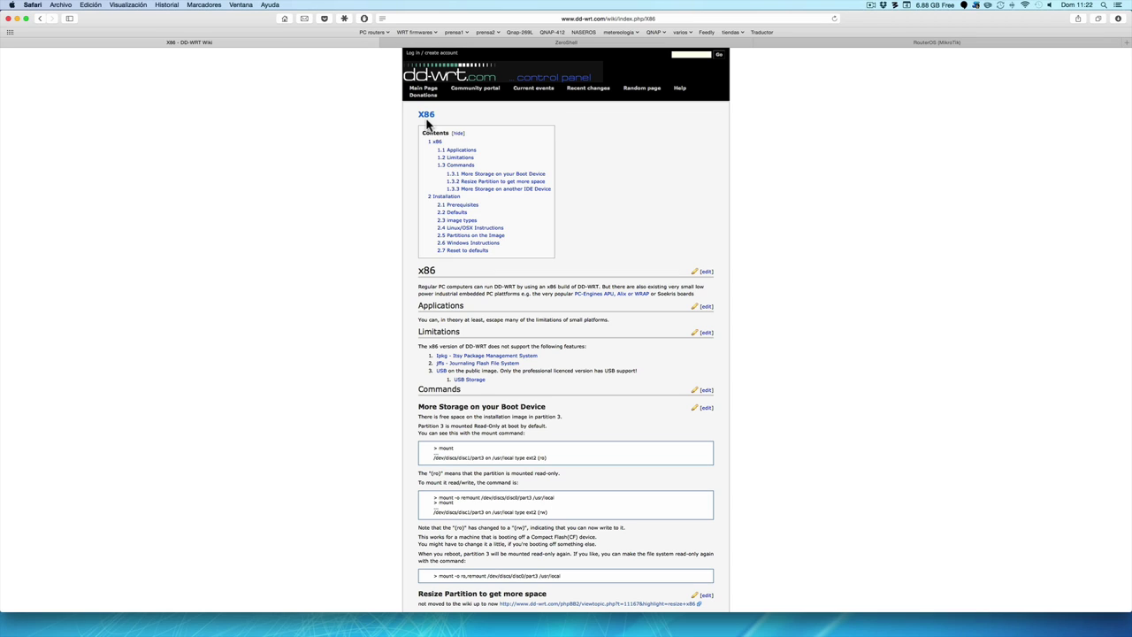
click(536, 44)
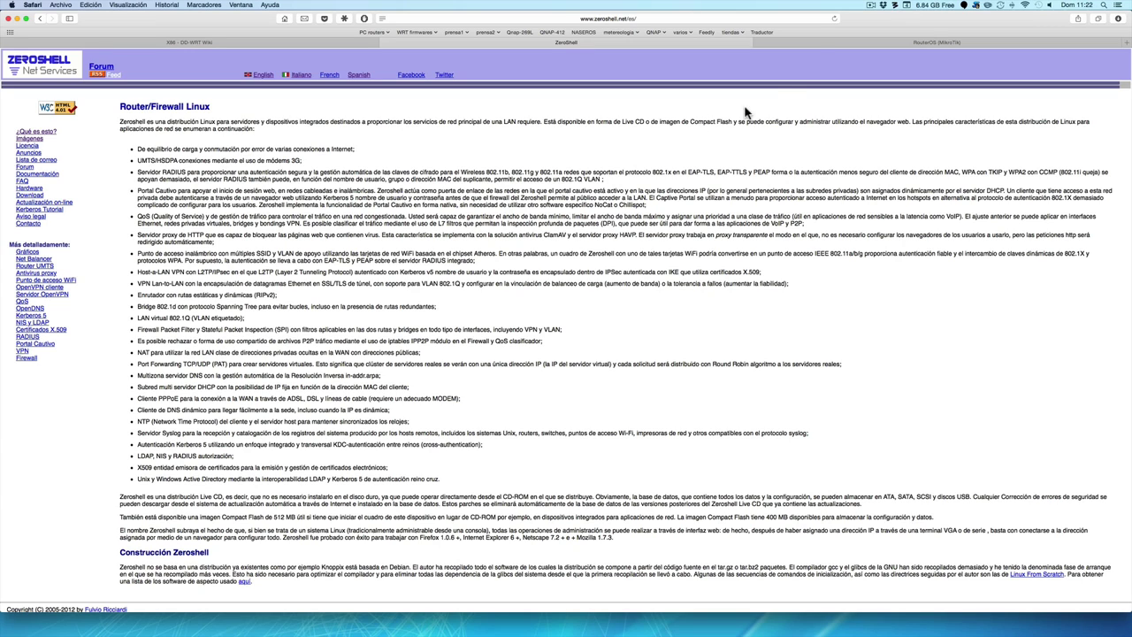
click(818, 45)
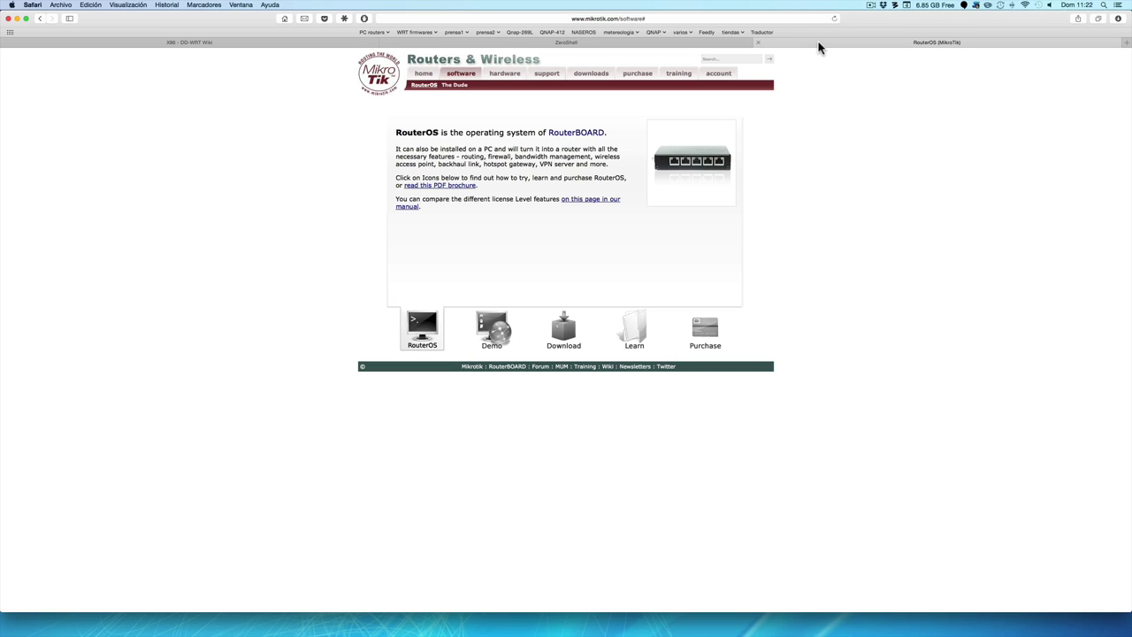
- Open the RouterOS web demo at demo.mt.lv to view its configuration interface, and close the browser window
click(497, 330)
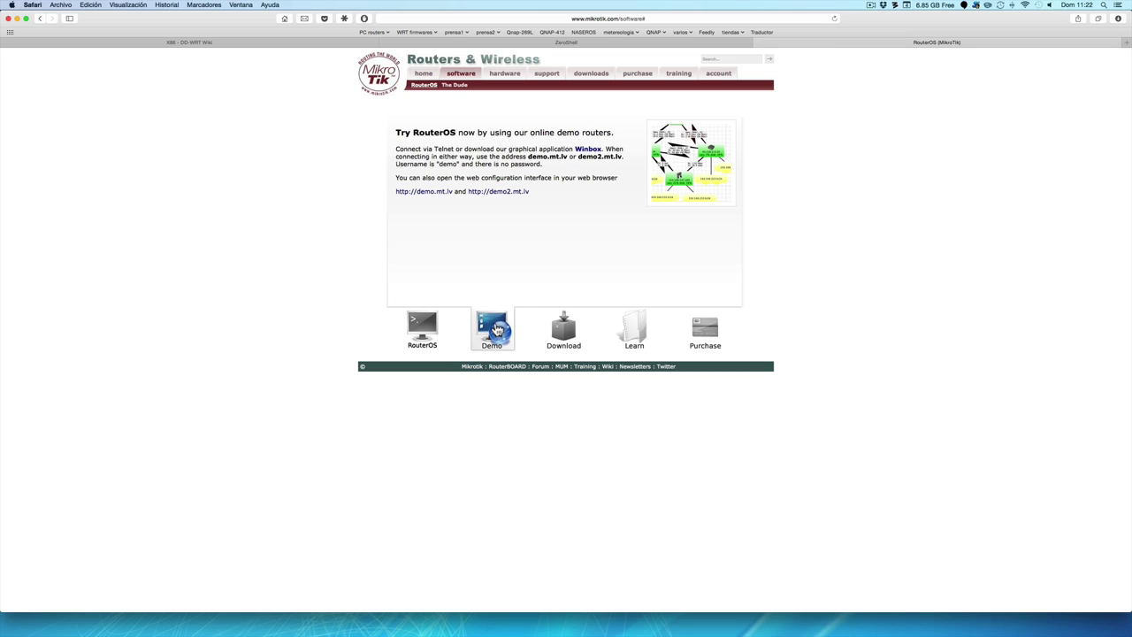
click(428, 192)
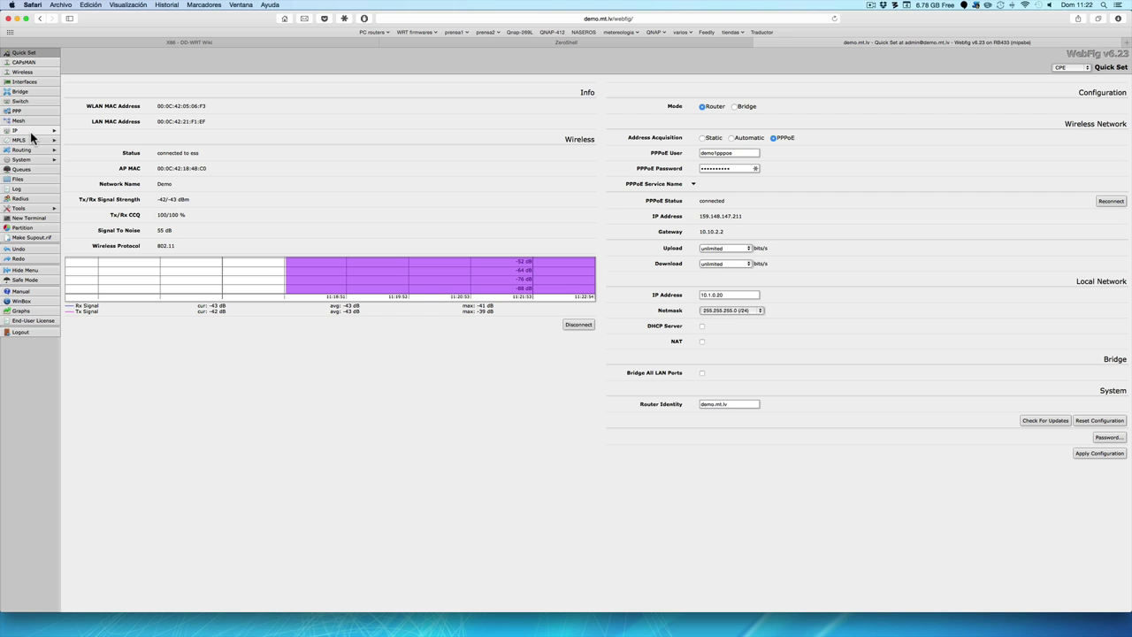
click(9, 18)
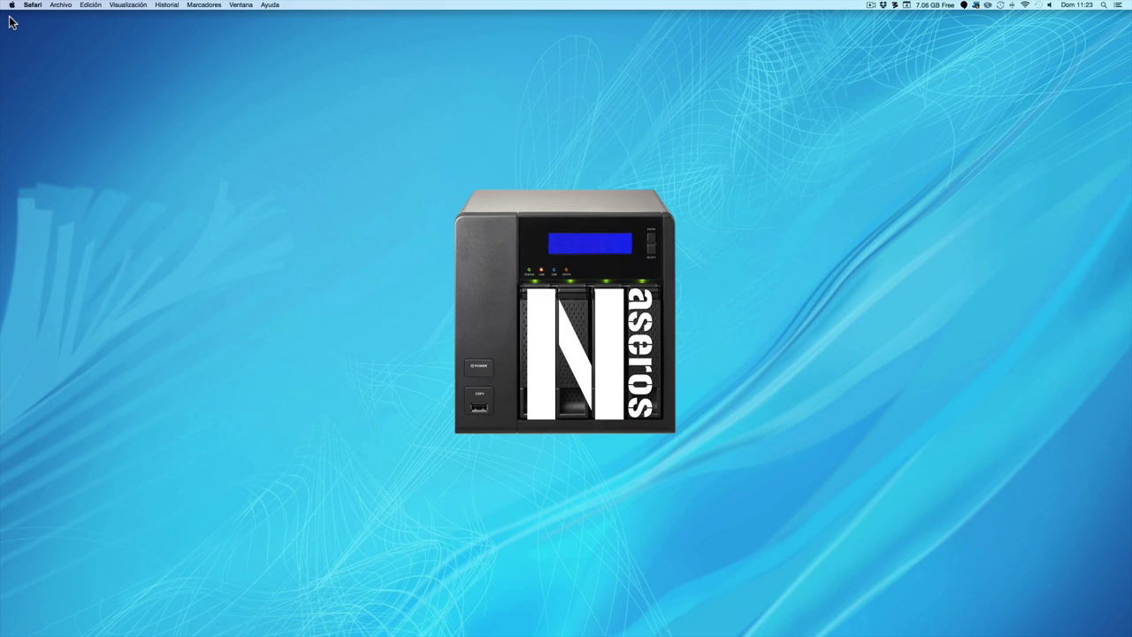
- Open a new Safari window and load all the WRT firmwares bookmarks in tabs
mouse_move(3, 633)
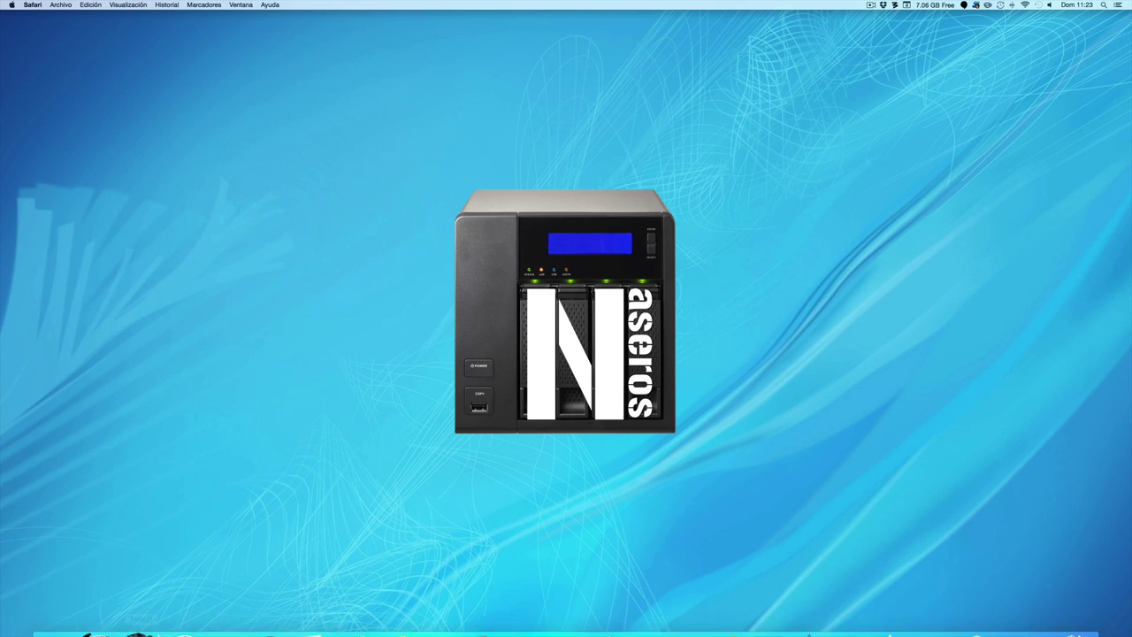
click(194, 608)
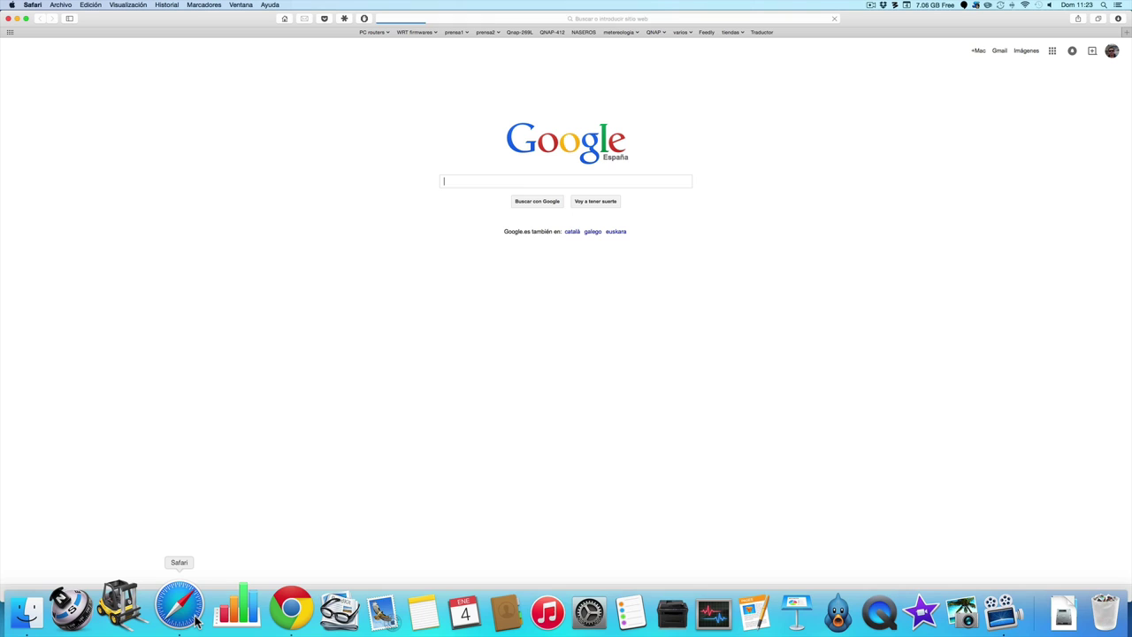
super+click(408, 32)
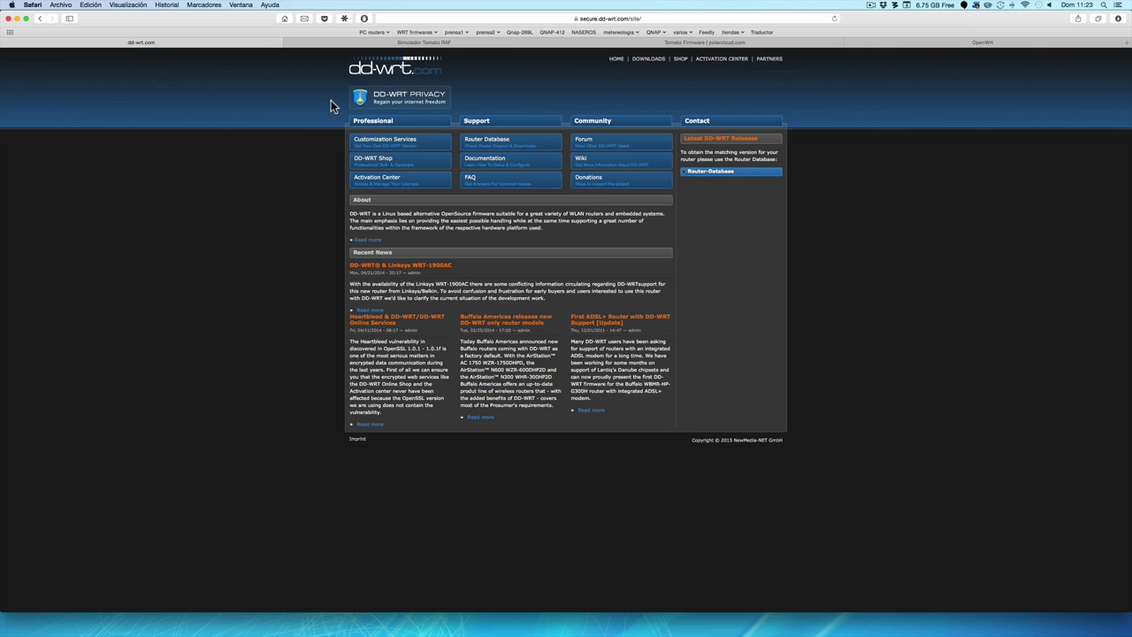
- Search the DD-WRT Router Database for "link" and look through the support status of the listed routers
click(481, 144)
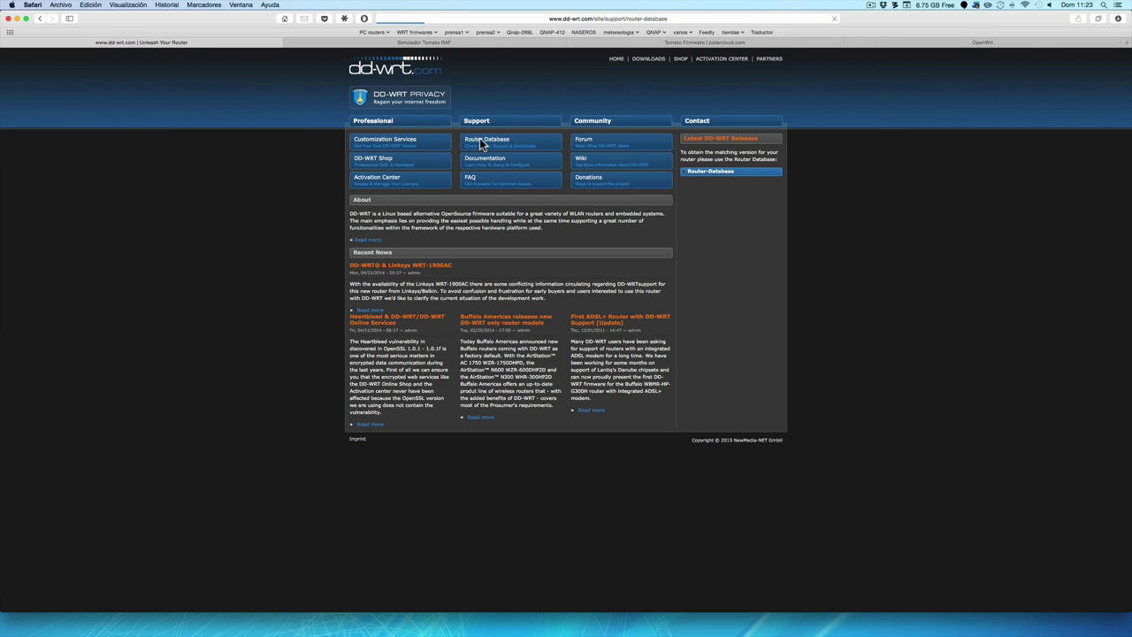
click(460, 166)
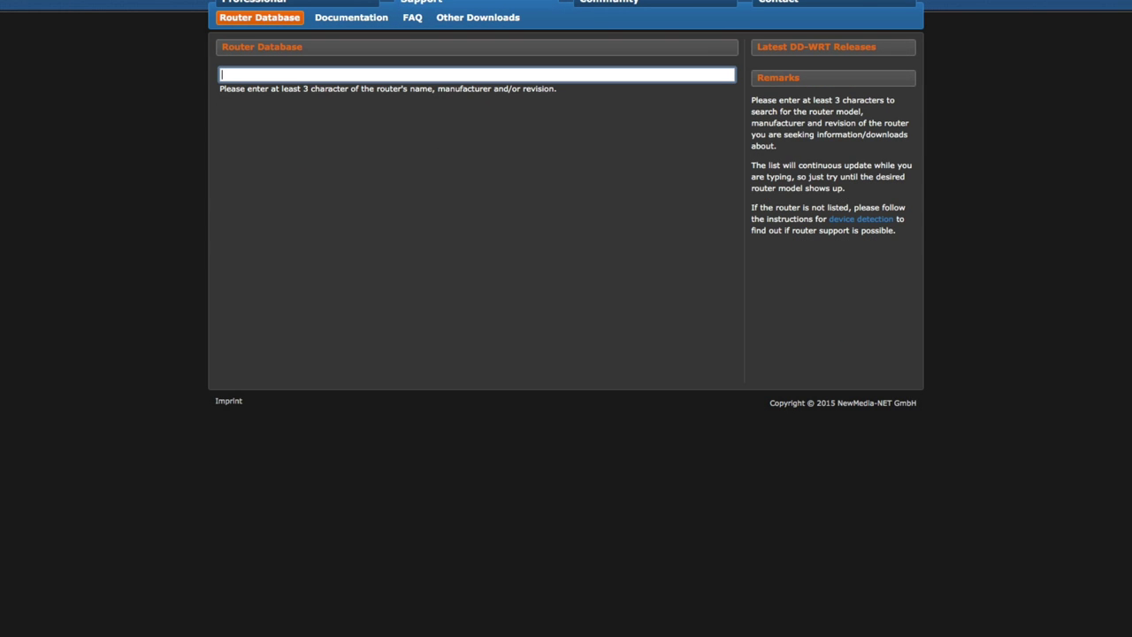
text(link)
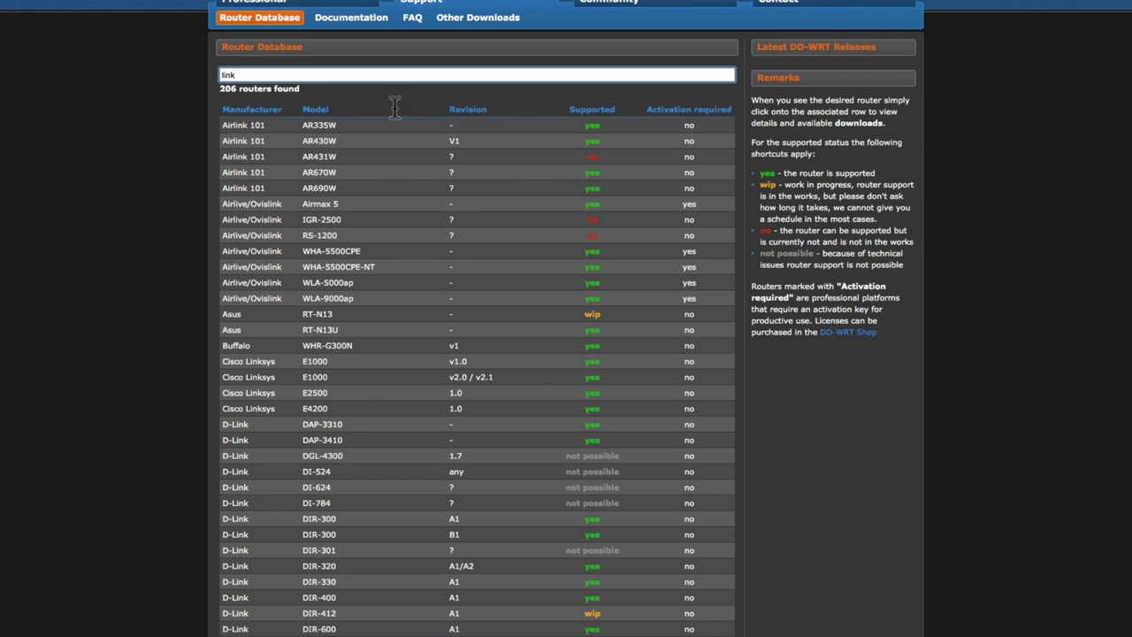
scroll(252, 472, down, 10)
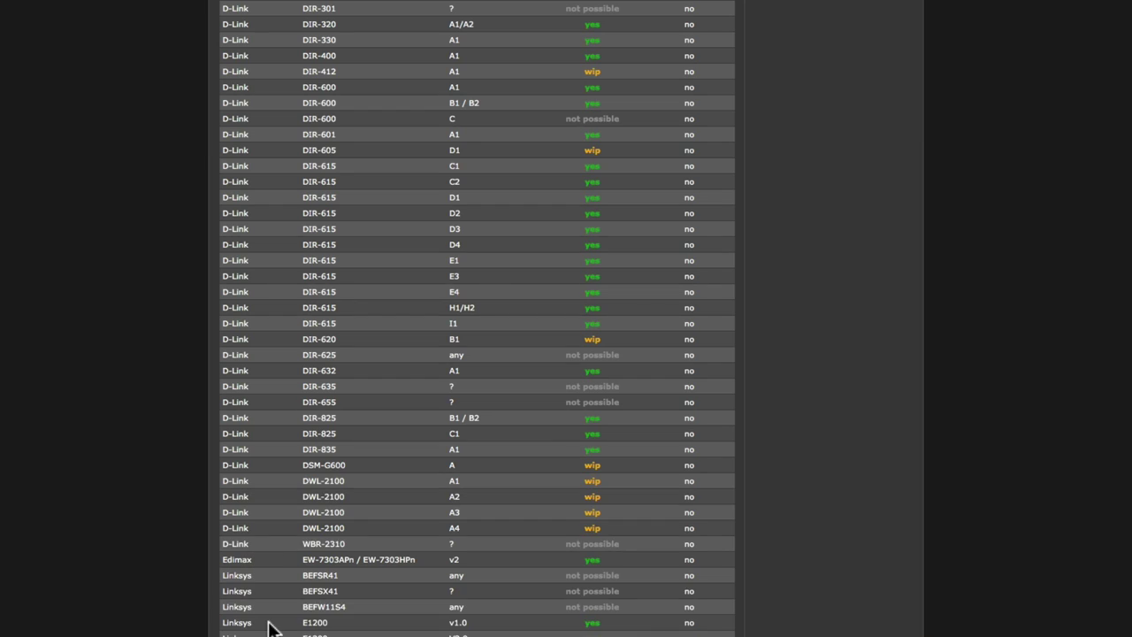
scroll(268, 623, up, 10)
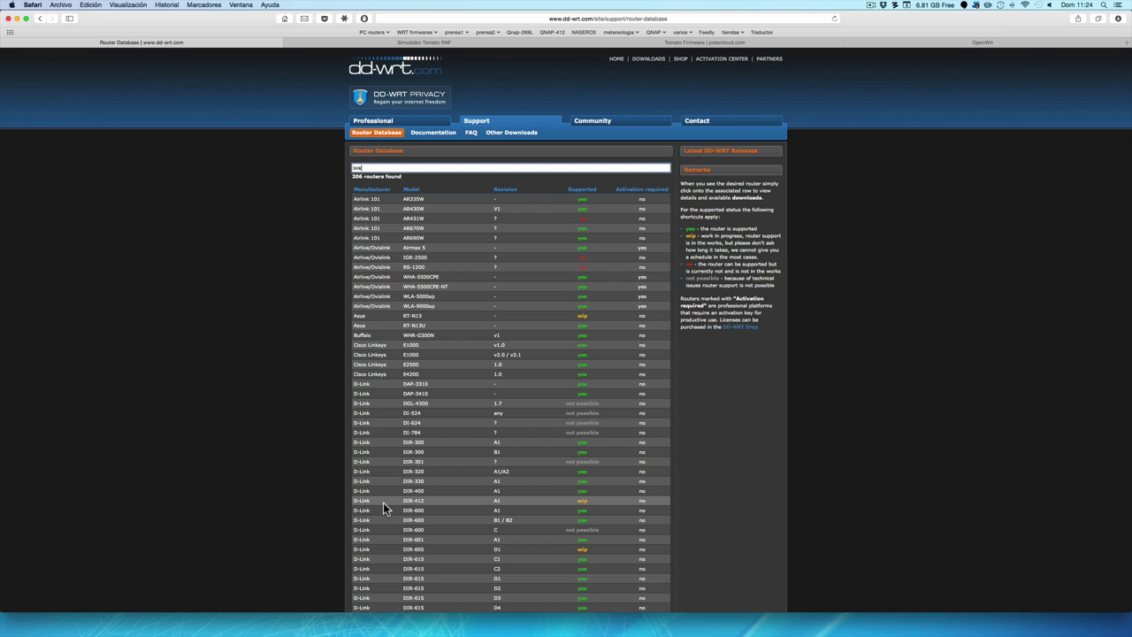
- View the polarcloud Tomato firmware page and examine the Tomato RAF simulator's navigation options and status overview
click(687, 42)
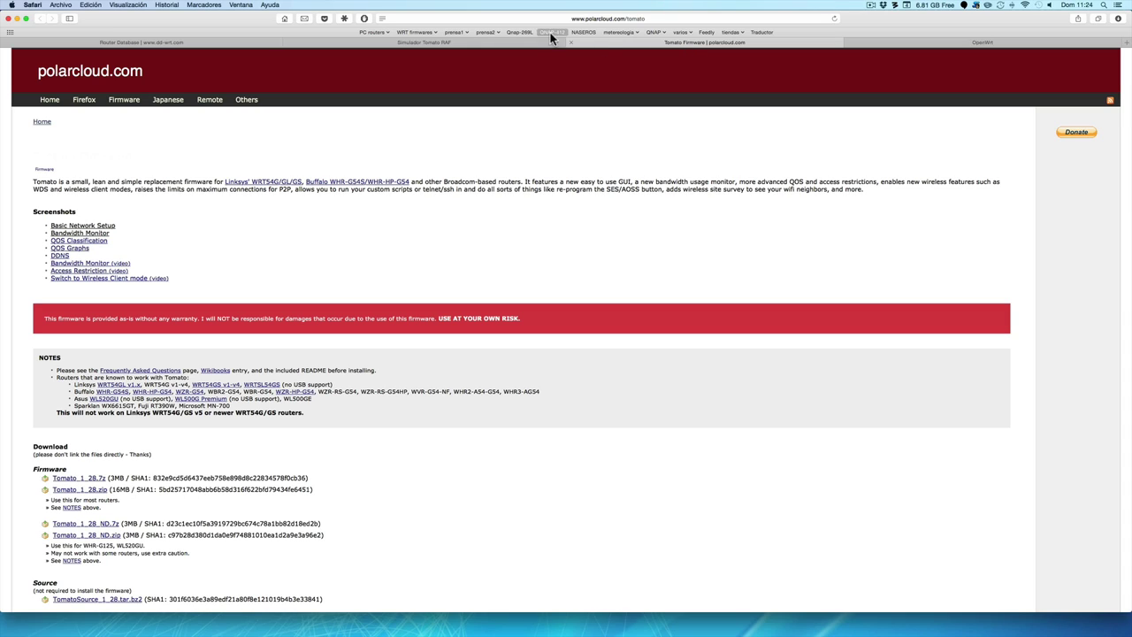
click(444, 43)
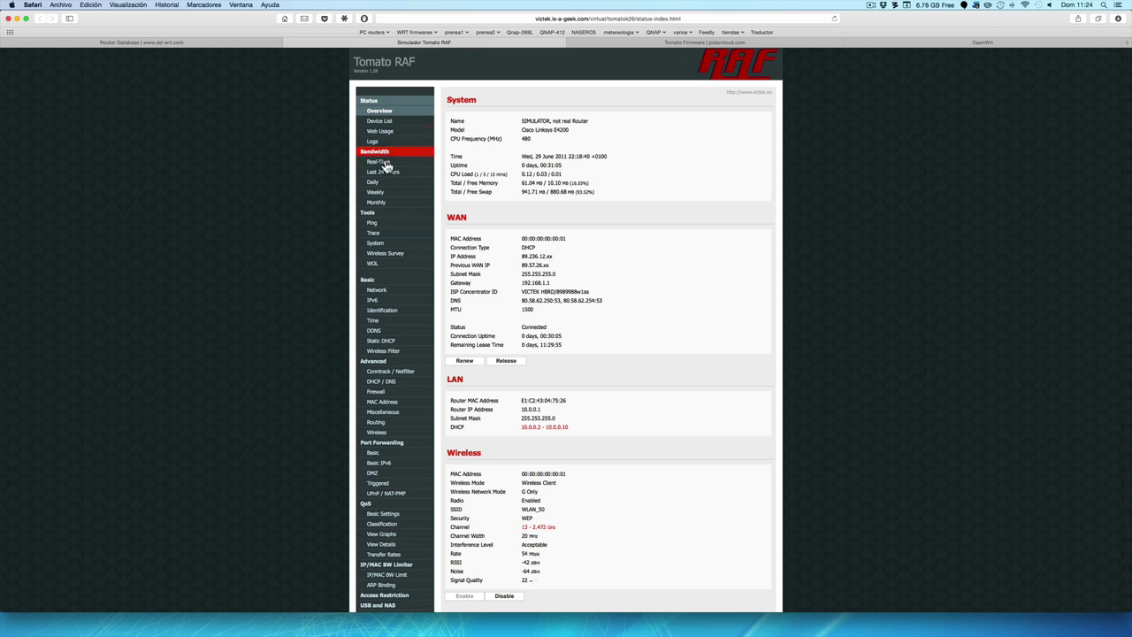
scroll(386, 191, down, 2)
scroll(384, 191, down, 8)
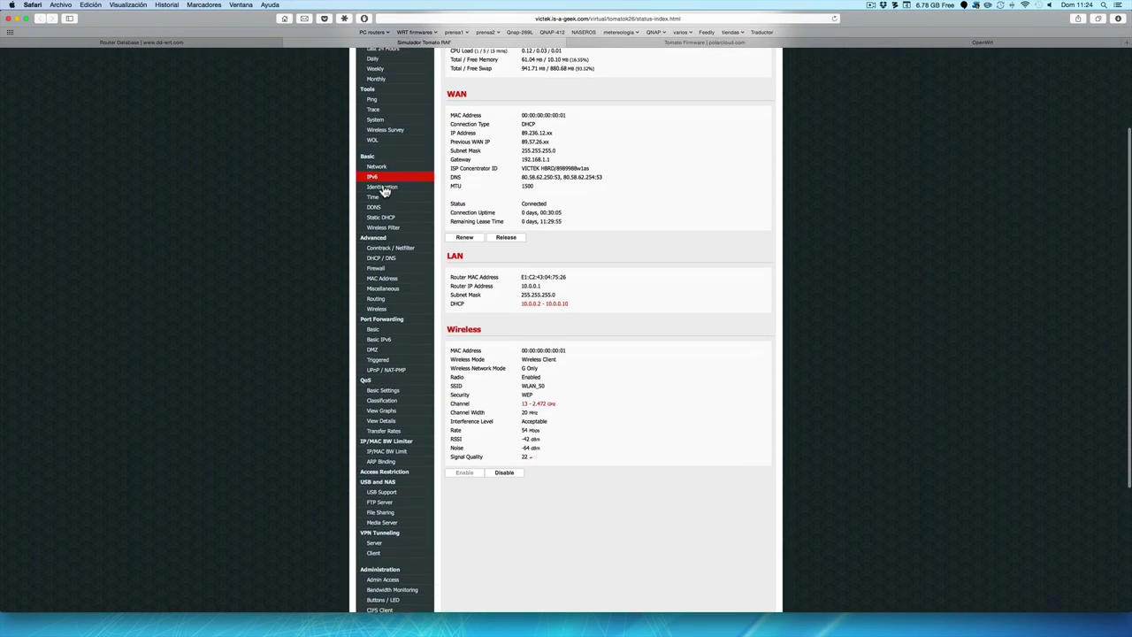
scroll(384, 191, down, 5)
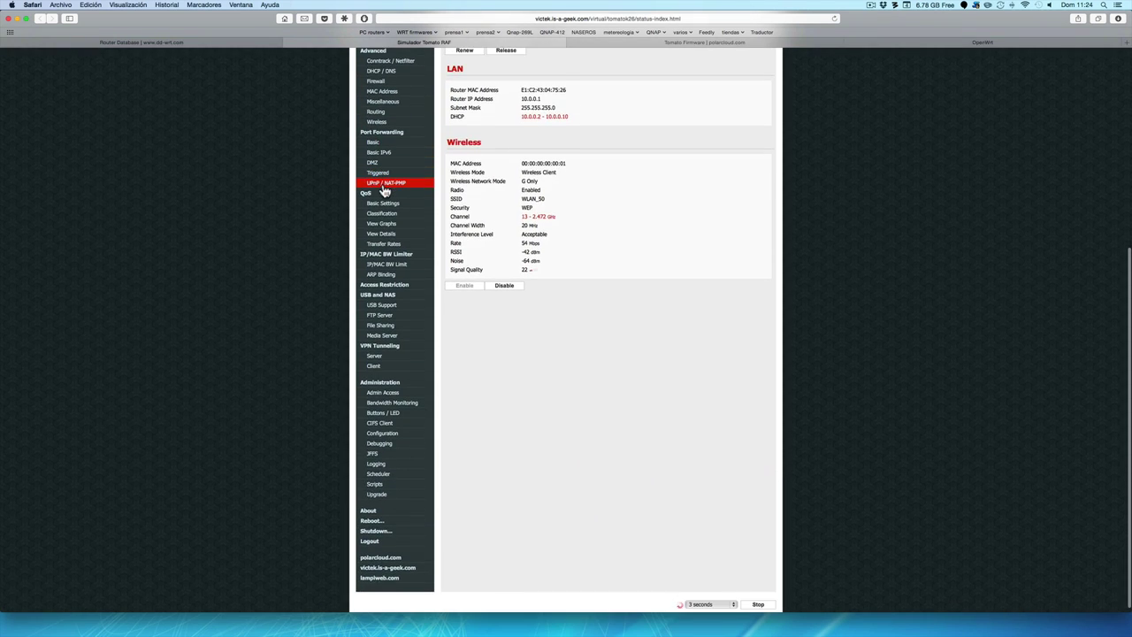
scroll(385, 190, up, 15)
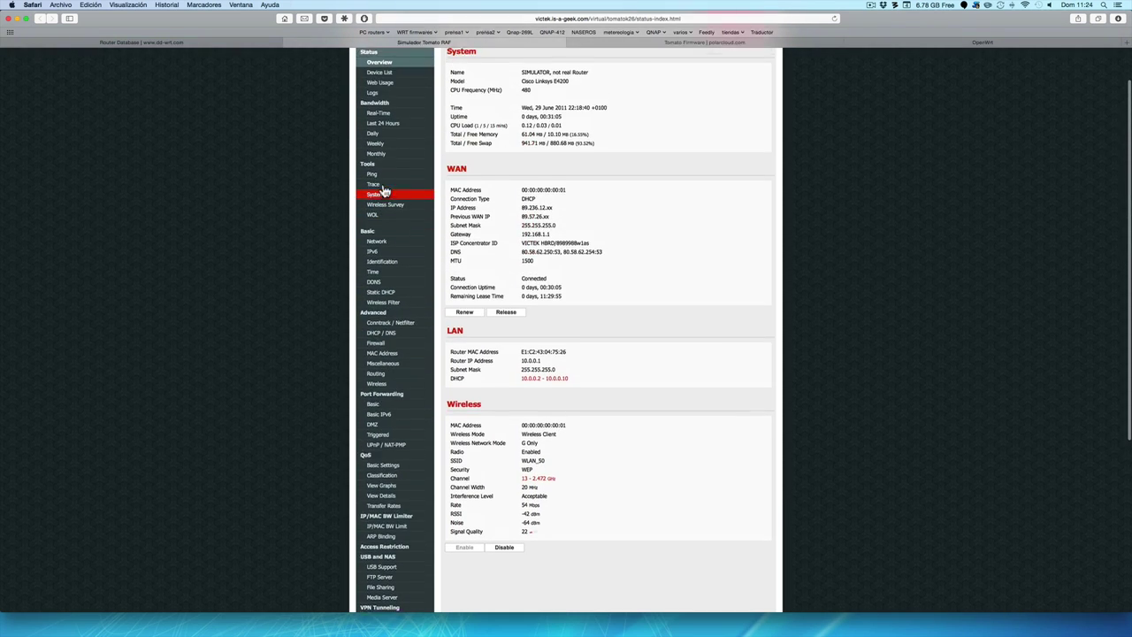
- View the OpenWrt home page and close the Safari window
click(991, 44)
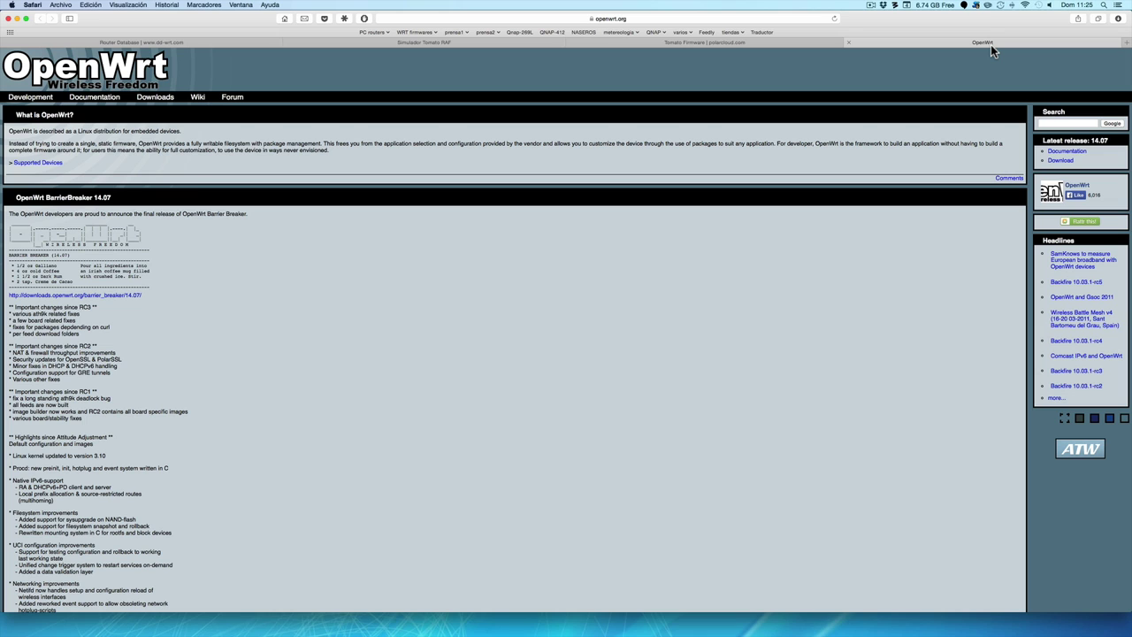
click(8, 19)
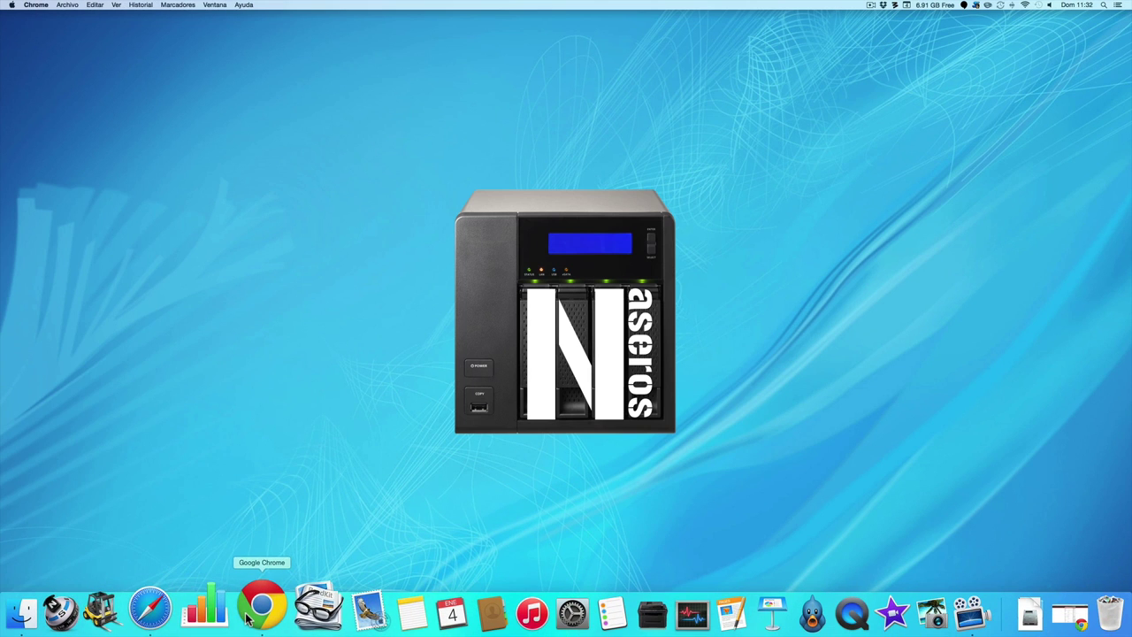
- Switch to Chrome's router administration page and try the PPPoE and 3G/UMTS/4G/LTE options as the WAN connection type
click(250, 618)
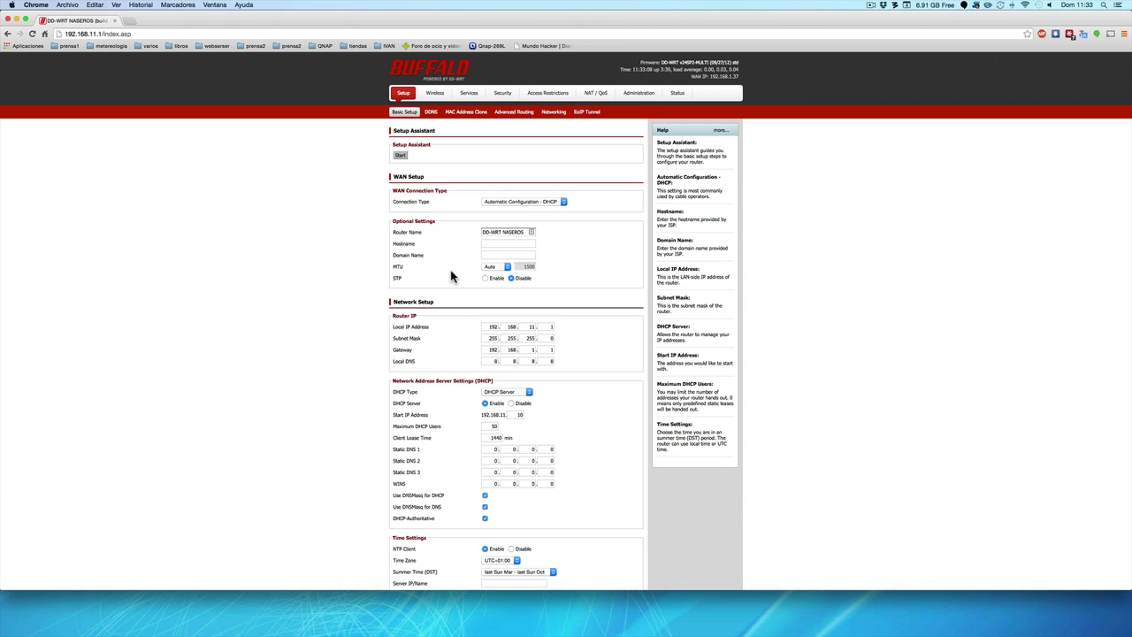
click(562, 204)
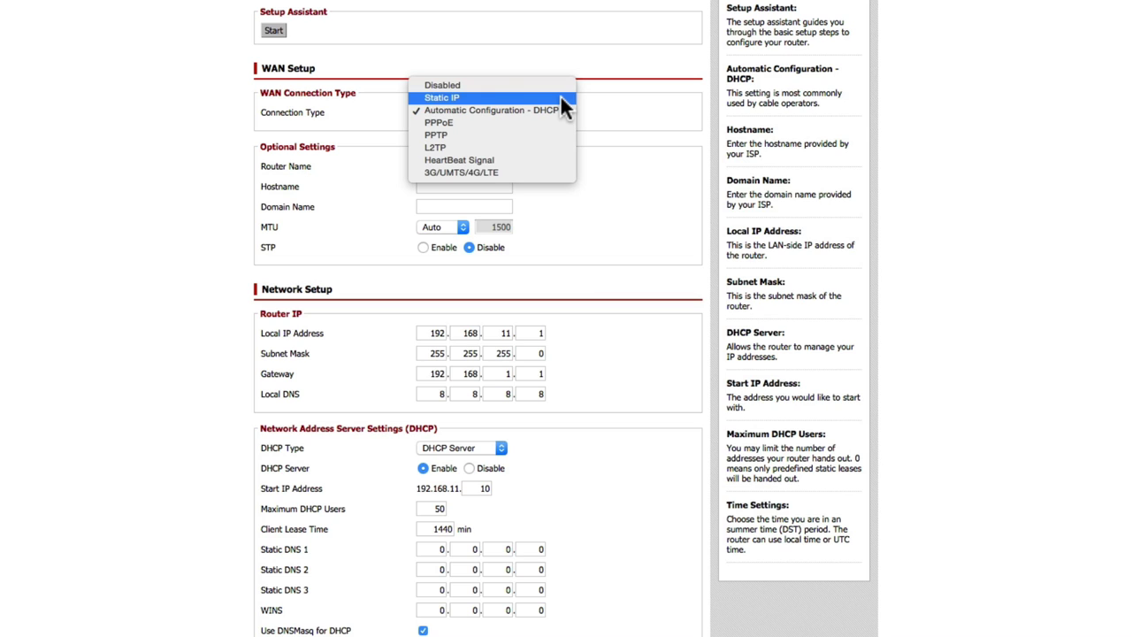
click(527, 122)
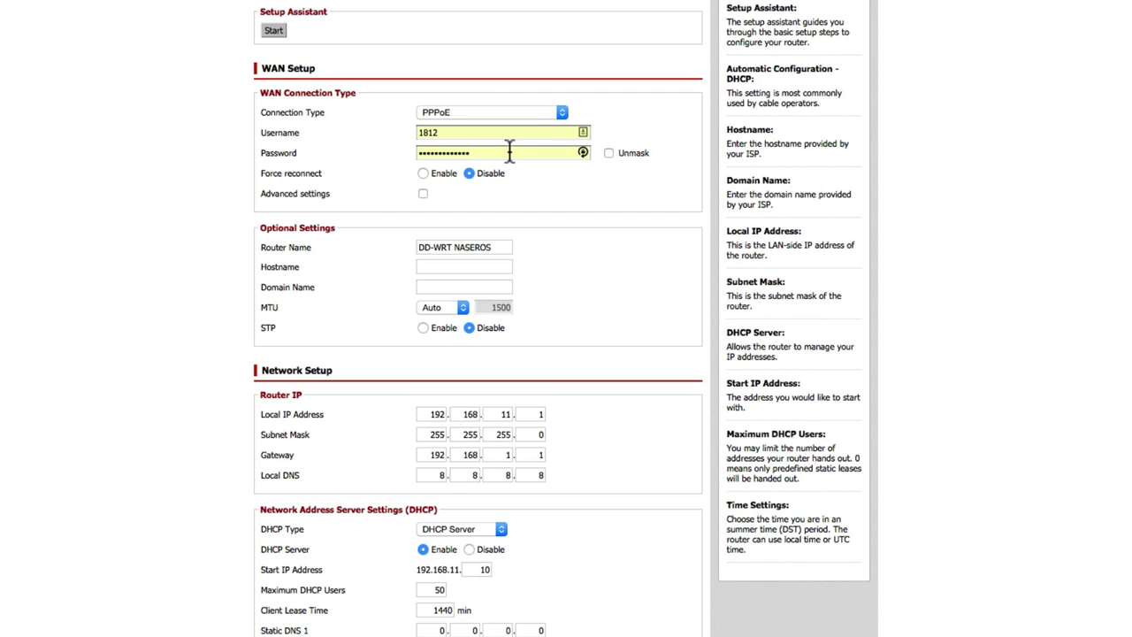
click(561, 113)
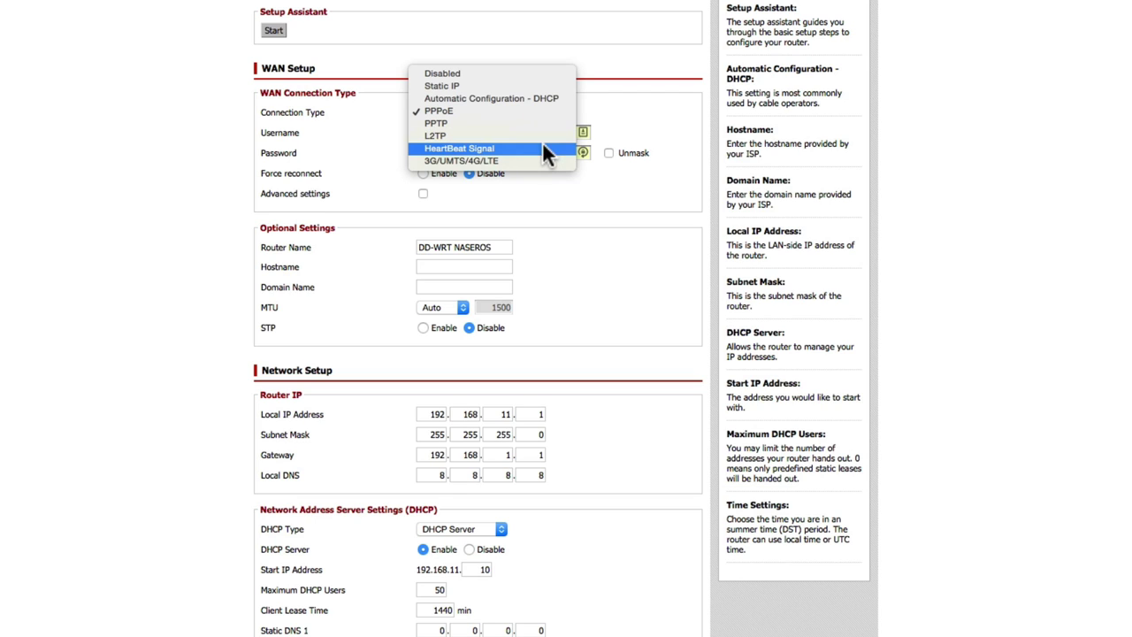
click(534, 161)
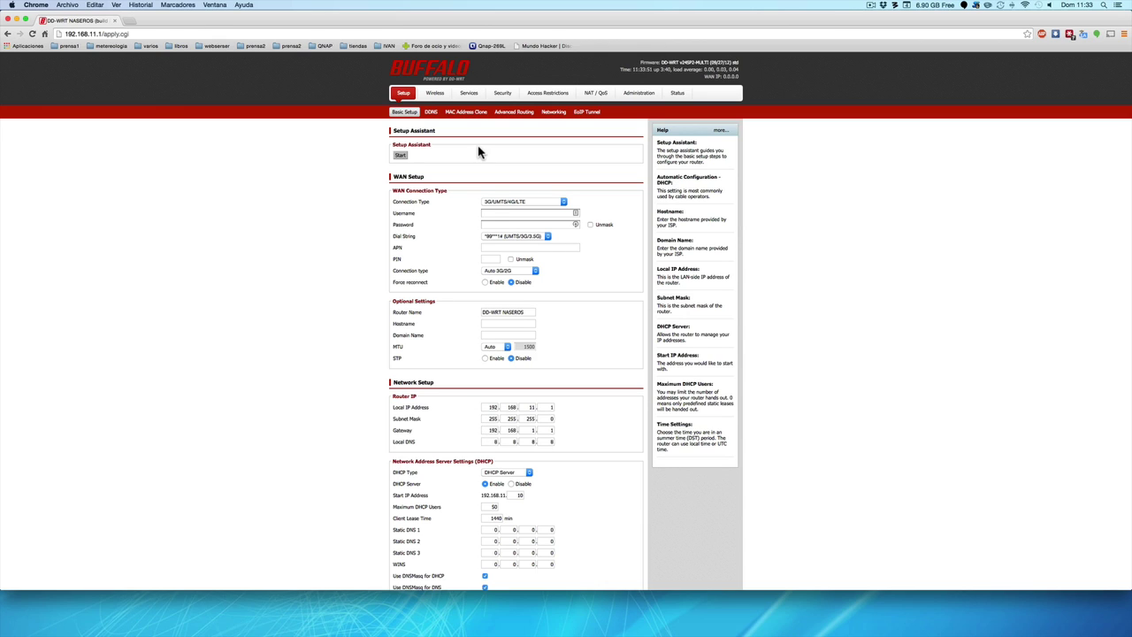
- Open the router's DDNS settings and select Custom as the DDNS service
click(431, 112)
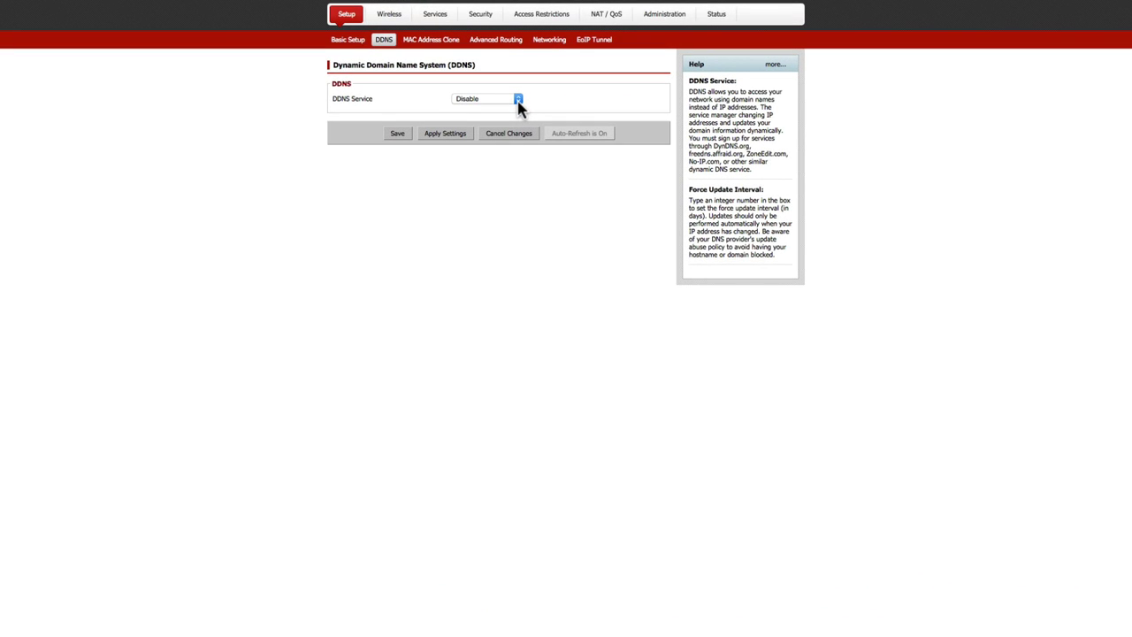
click(518, 101)
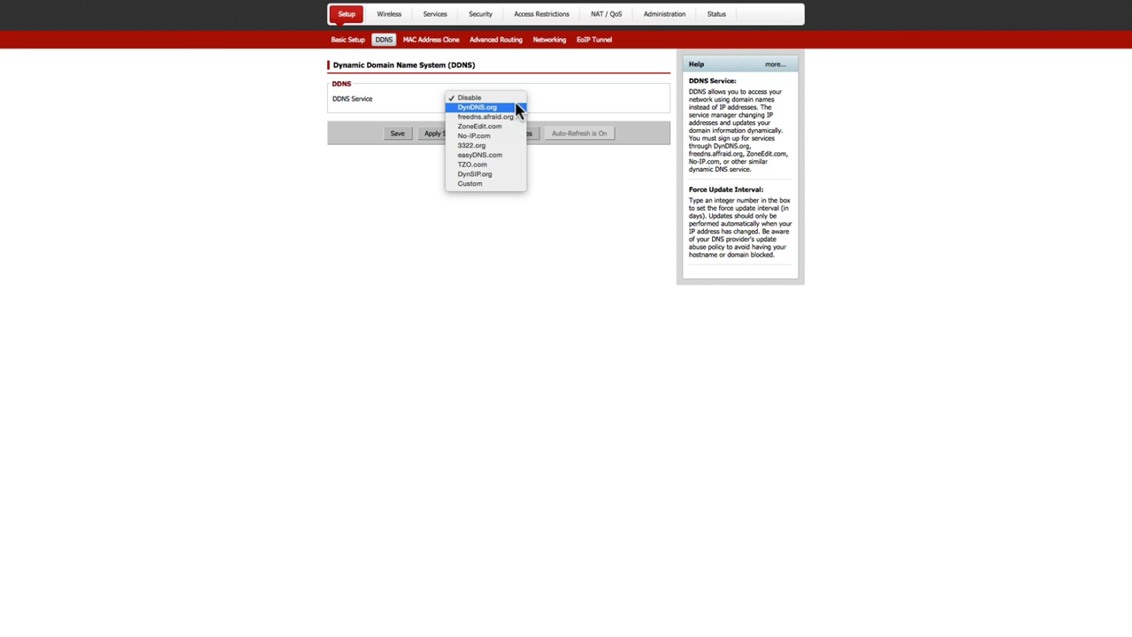
click(497, 183)
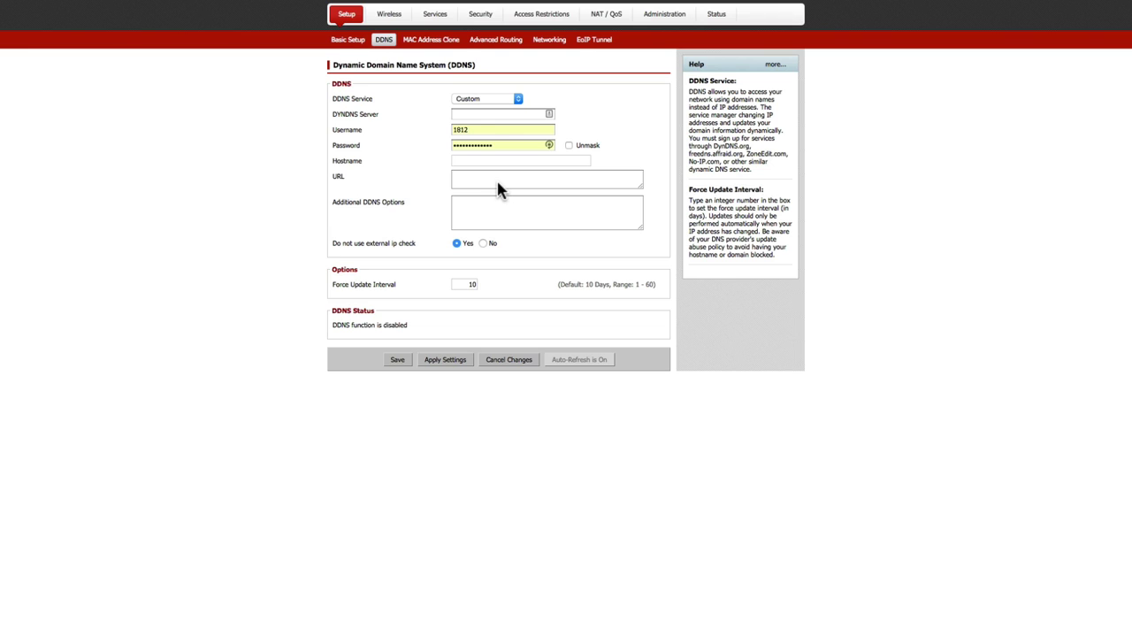
- Open the Advanced Routing settings and examine the available operating modes without changing the selection
click(495, 40)
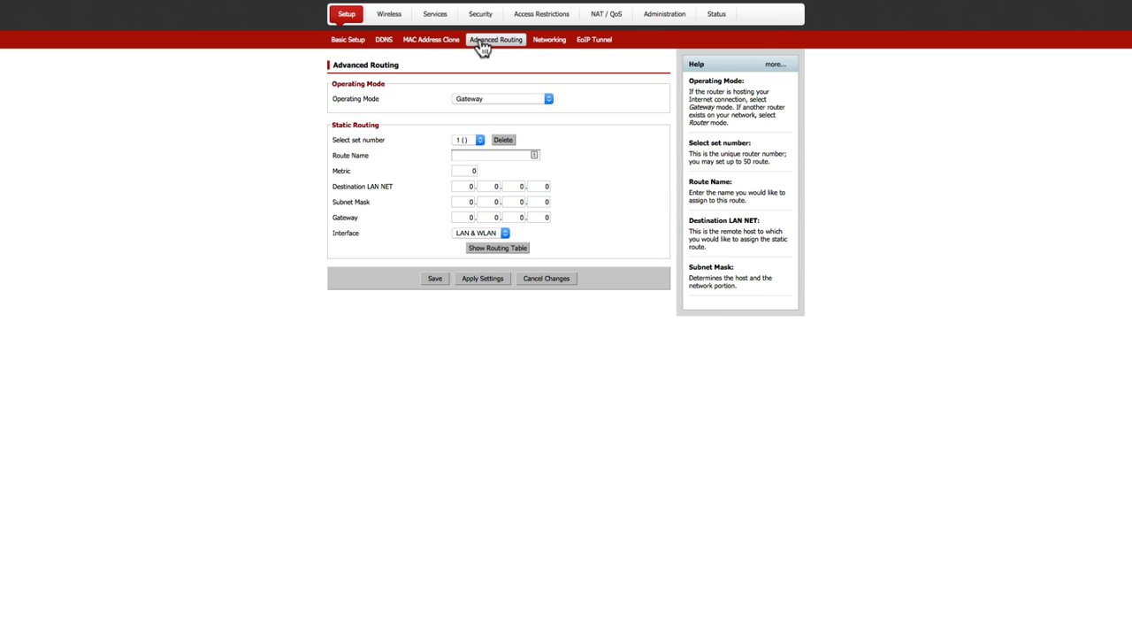
click(548, 100)
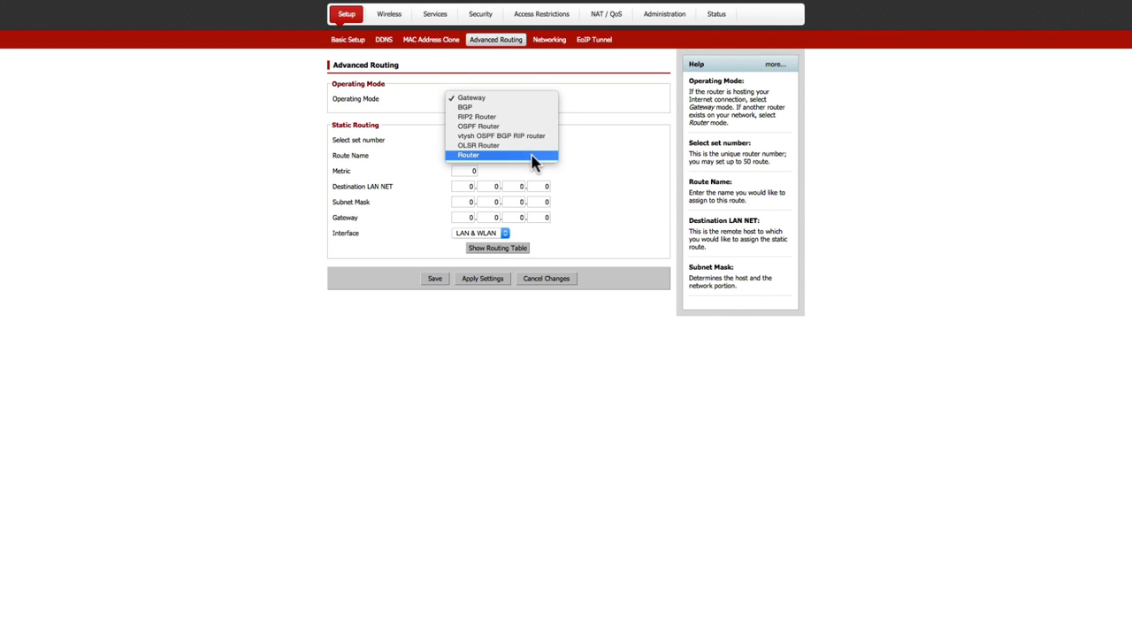
click(573, 76)
- Review the router's Networking, EoIP Tunnel and wireless Basic Settings pages
click(550, 40)
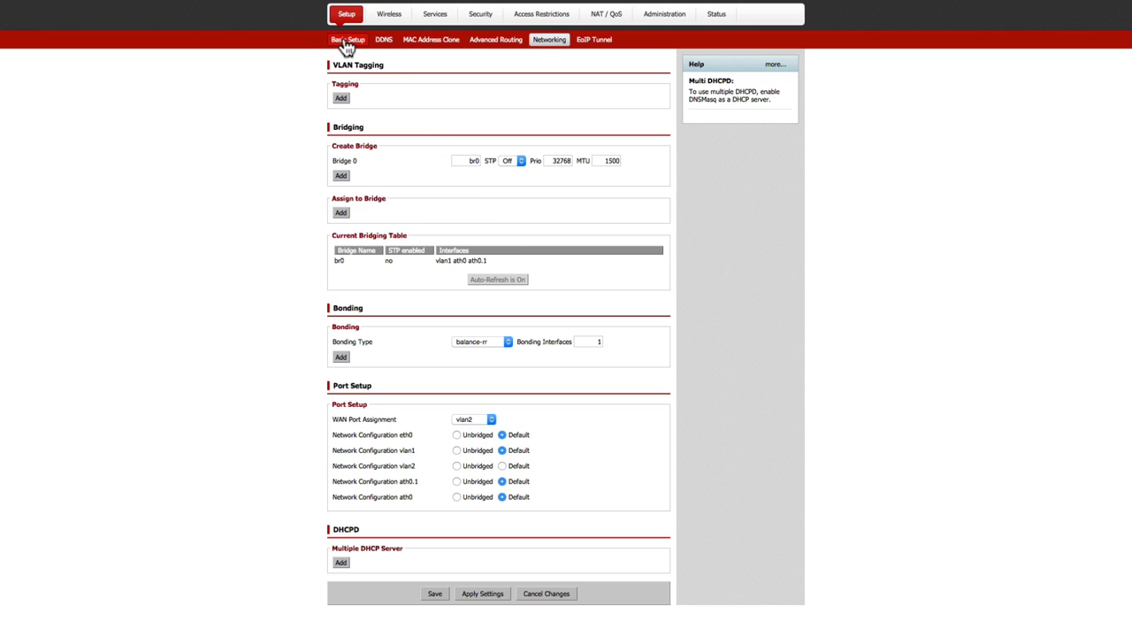
click(594, 41)
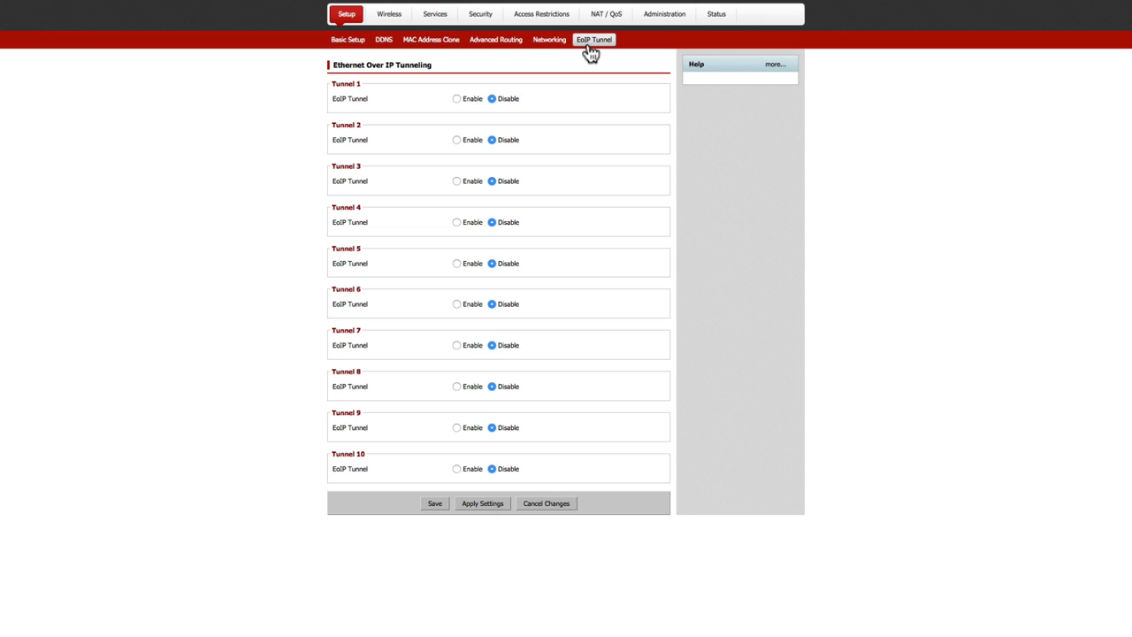
click(389, 20)
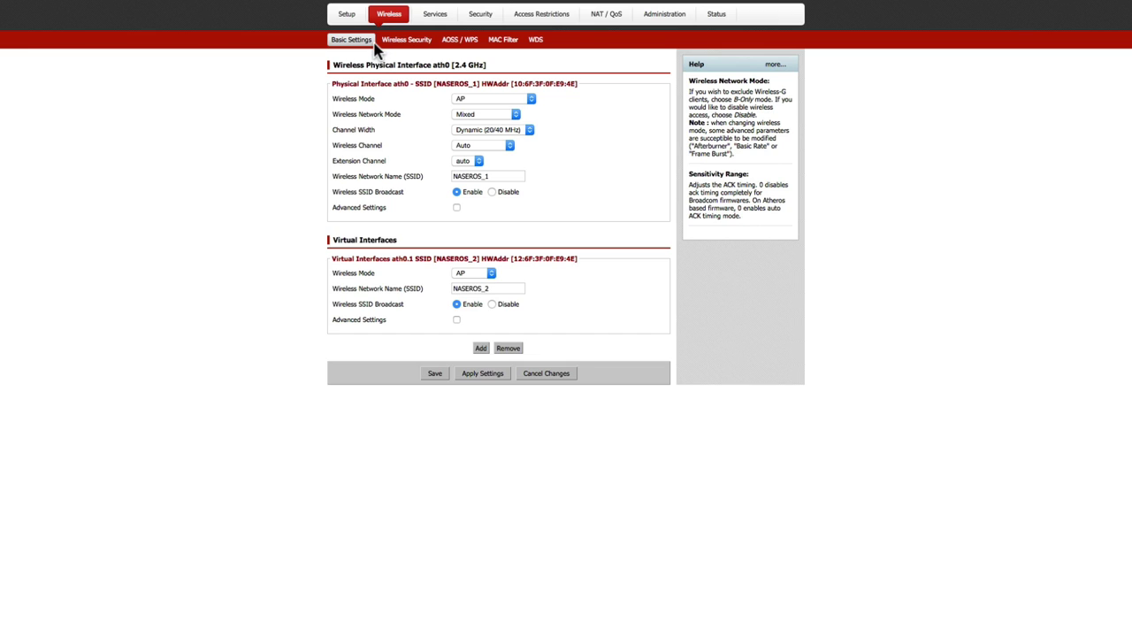
- Examine the wireless modes and channel widths available for the 2.4 GHz physical interface without changing them
click(531, 101)
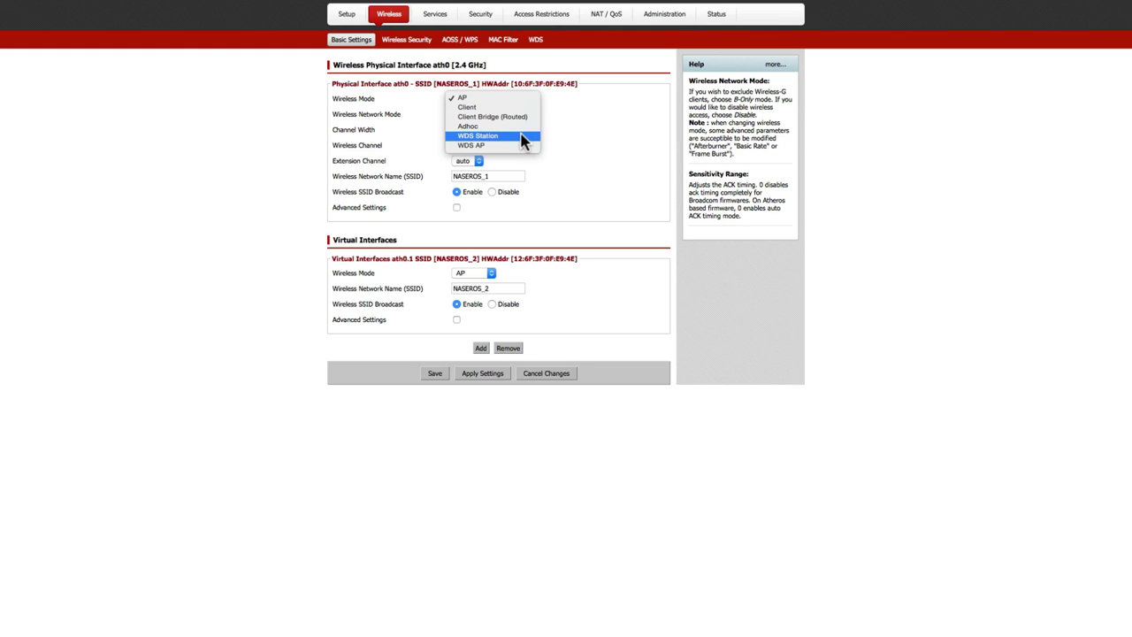
click(562, 173)
click(529, 131)
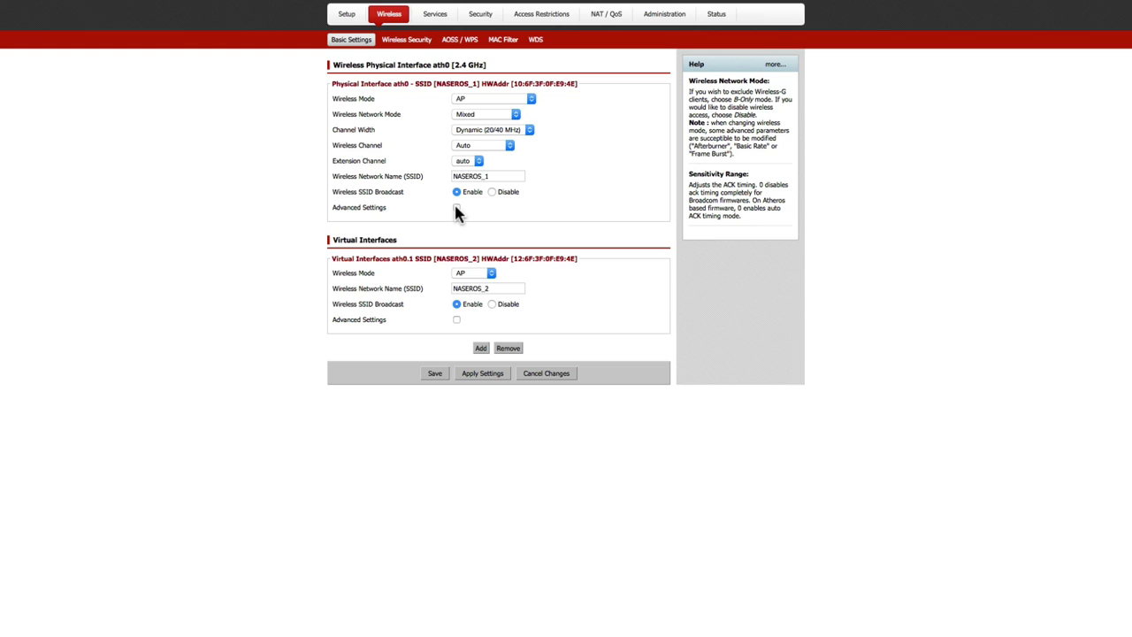
- Show the advanced settings of the 2.4 GHz physical interface and examine the TX and RX antenna chain options
click(456, 208)
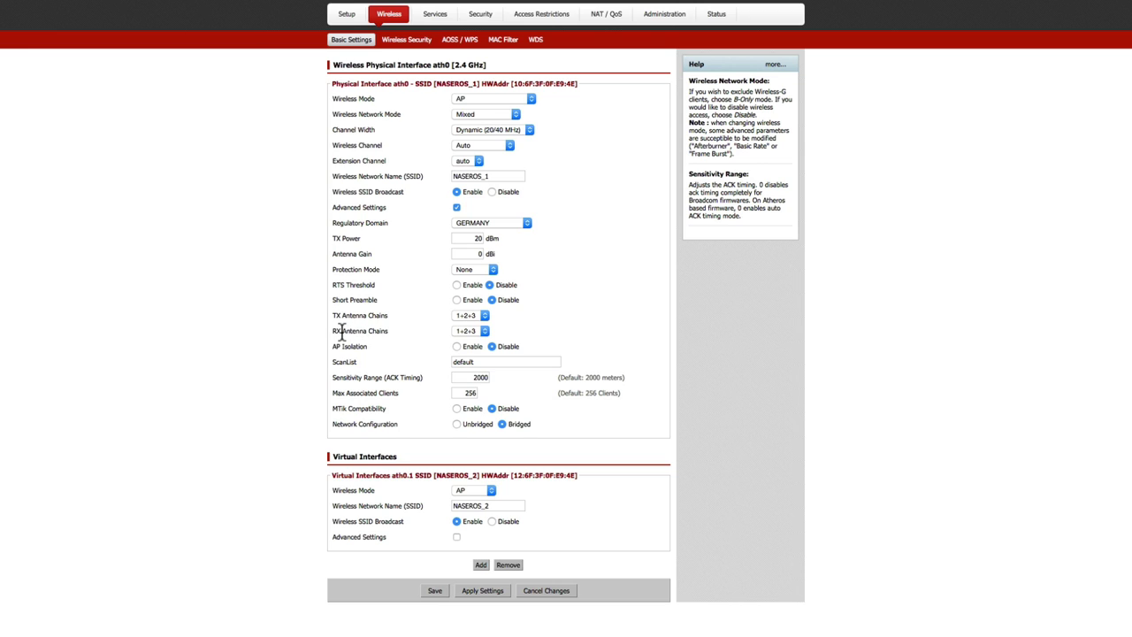
click(485, 316)
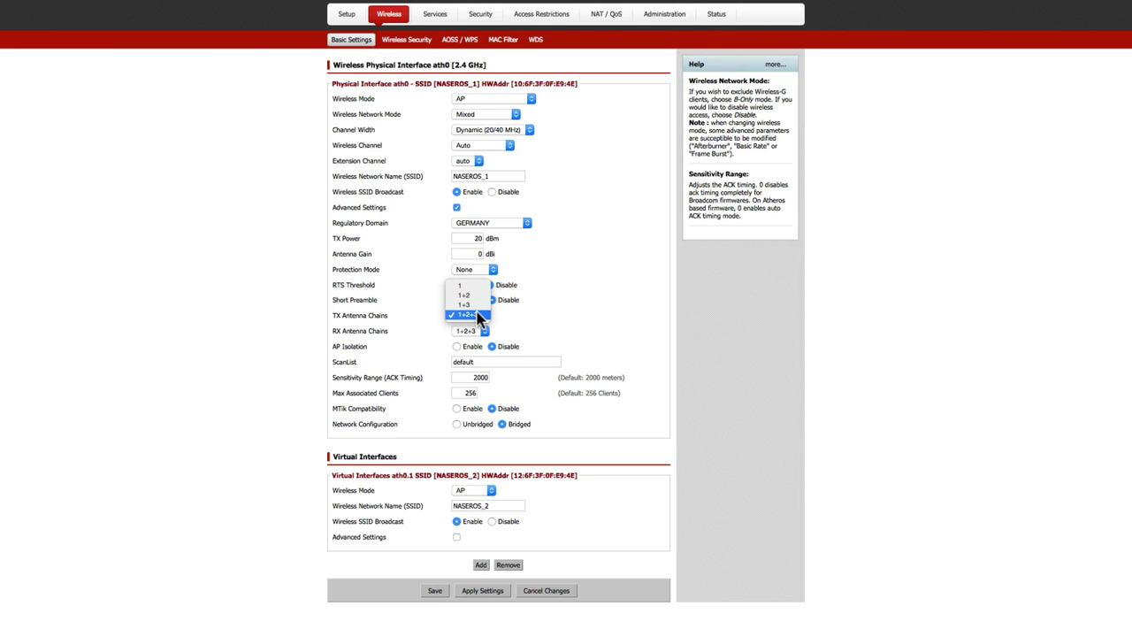
click(479, 315)
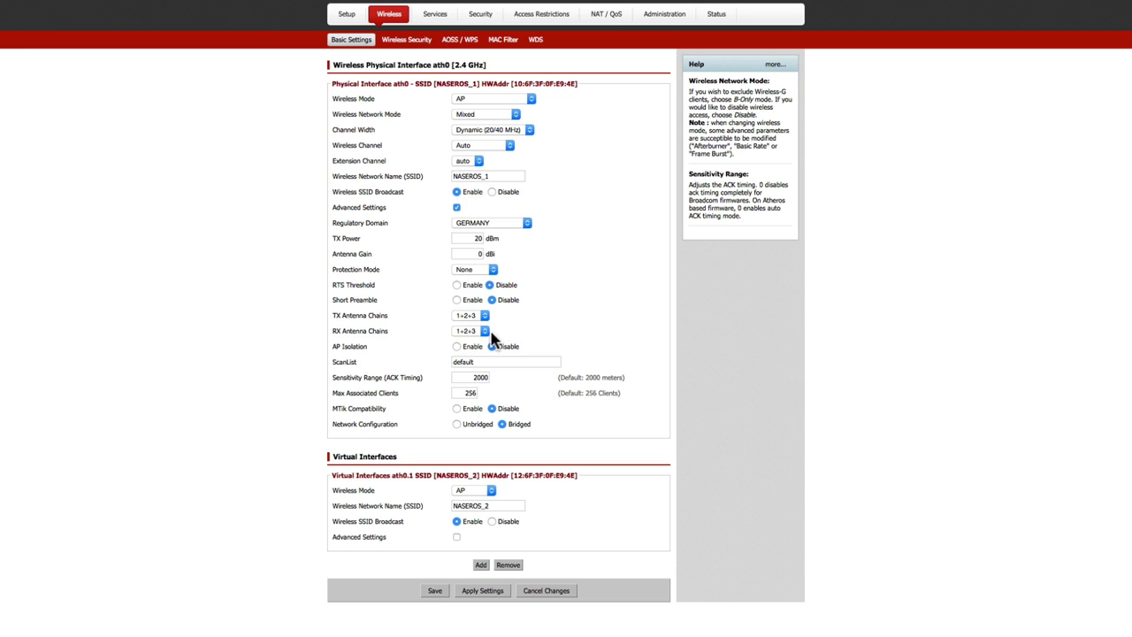
click(489, 338)
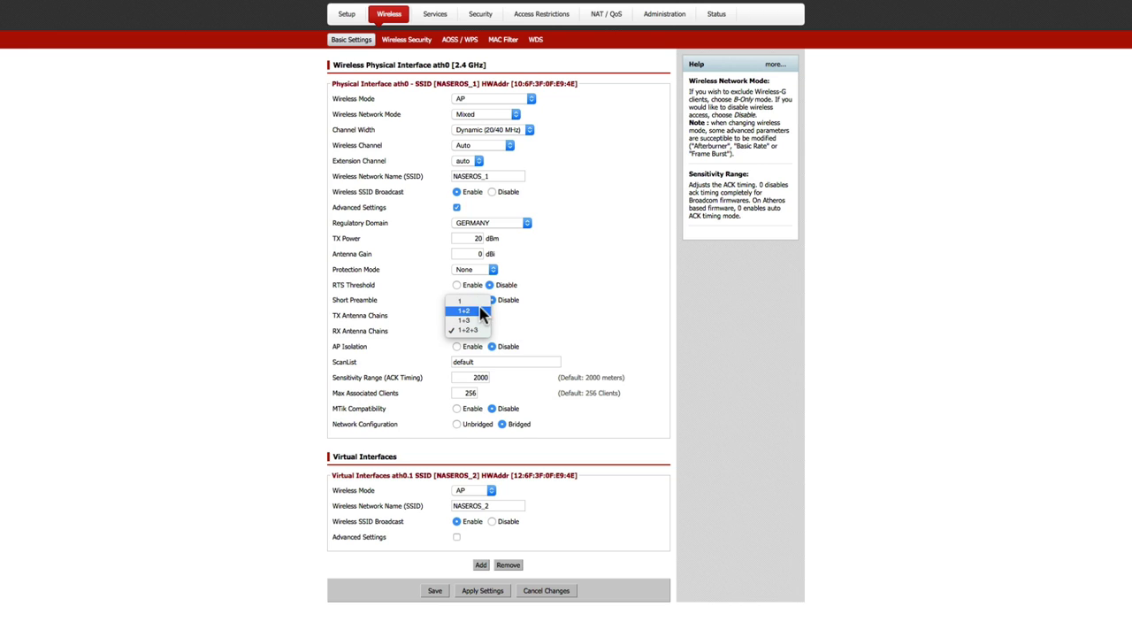
click(517, 338)
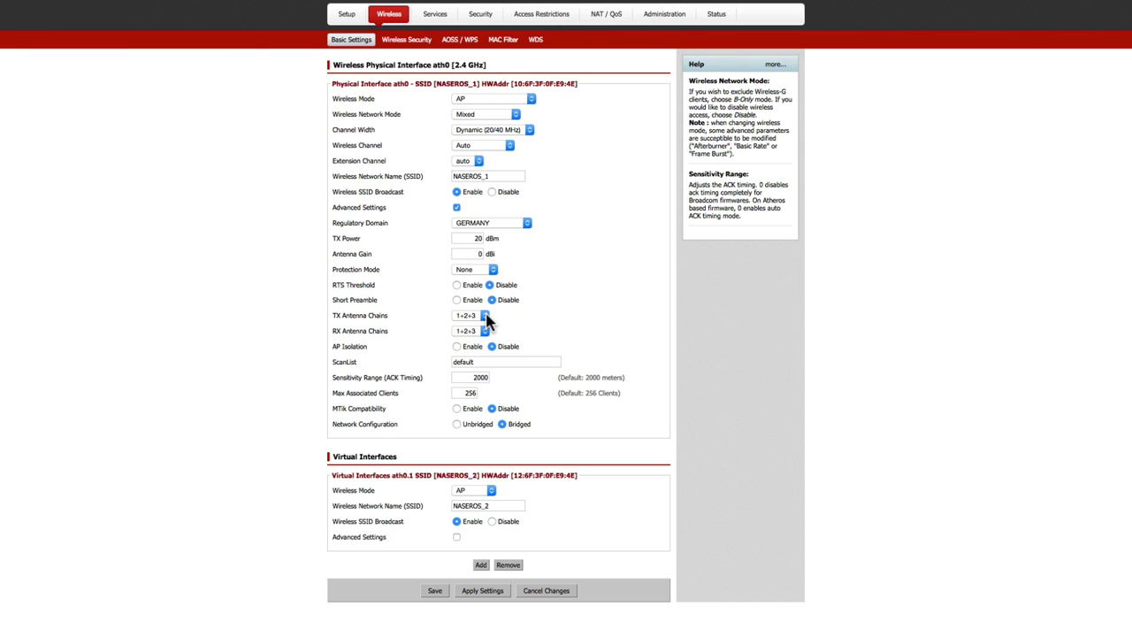
- Try TX Antenna Chains at 1, restore it to 1+2+3, and recheck the RX antenna chain options
click(484, 316)
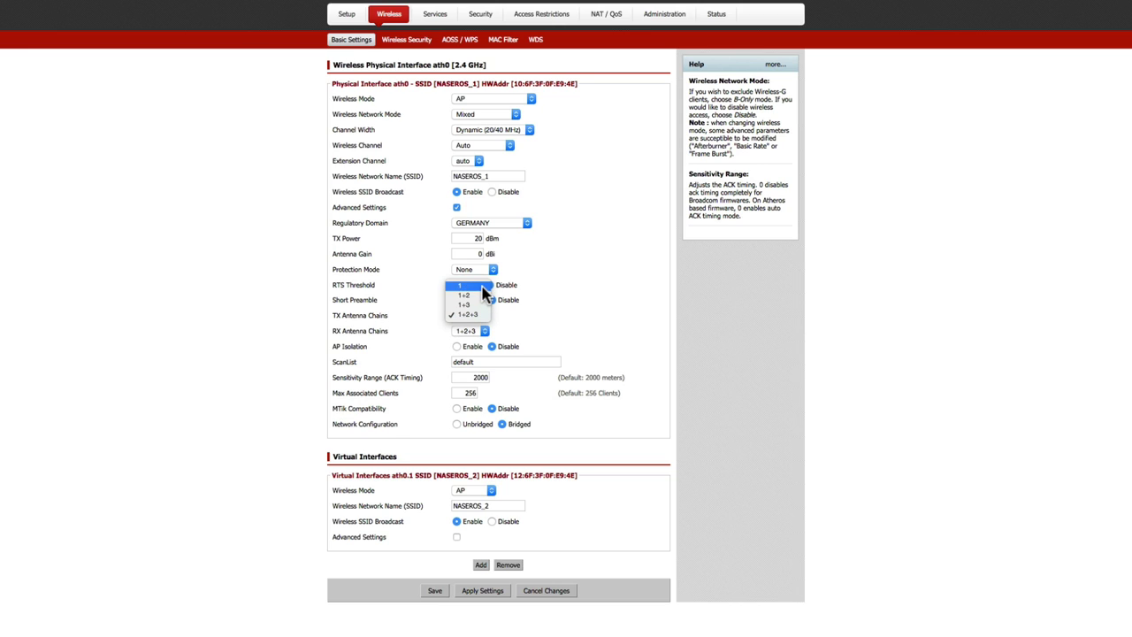
click(485, 294)
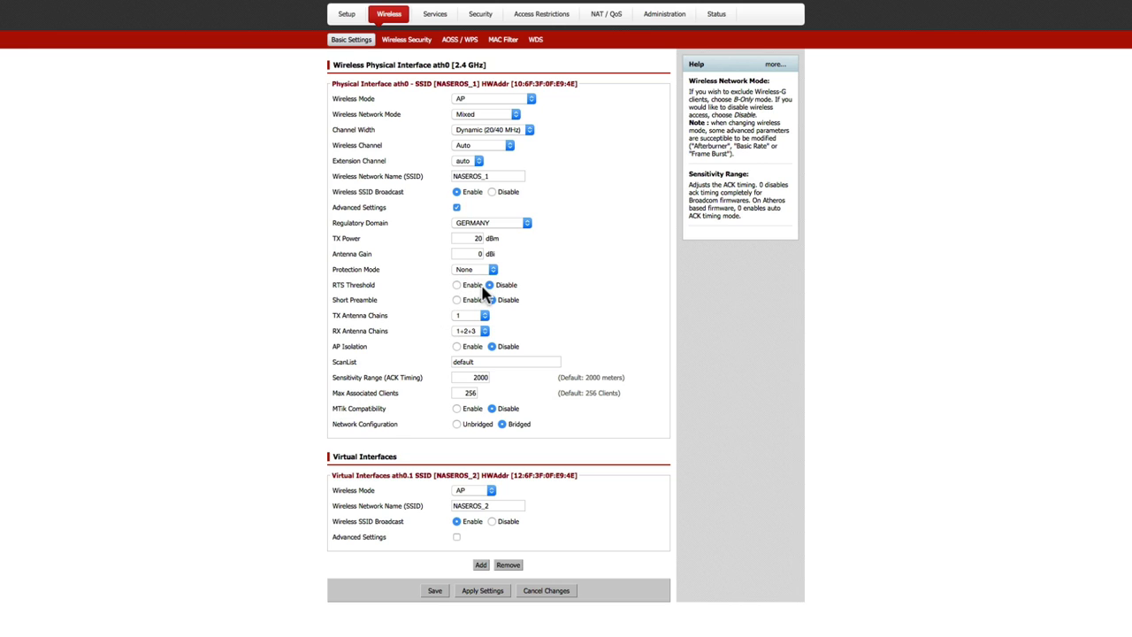
click(484, 319)
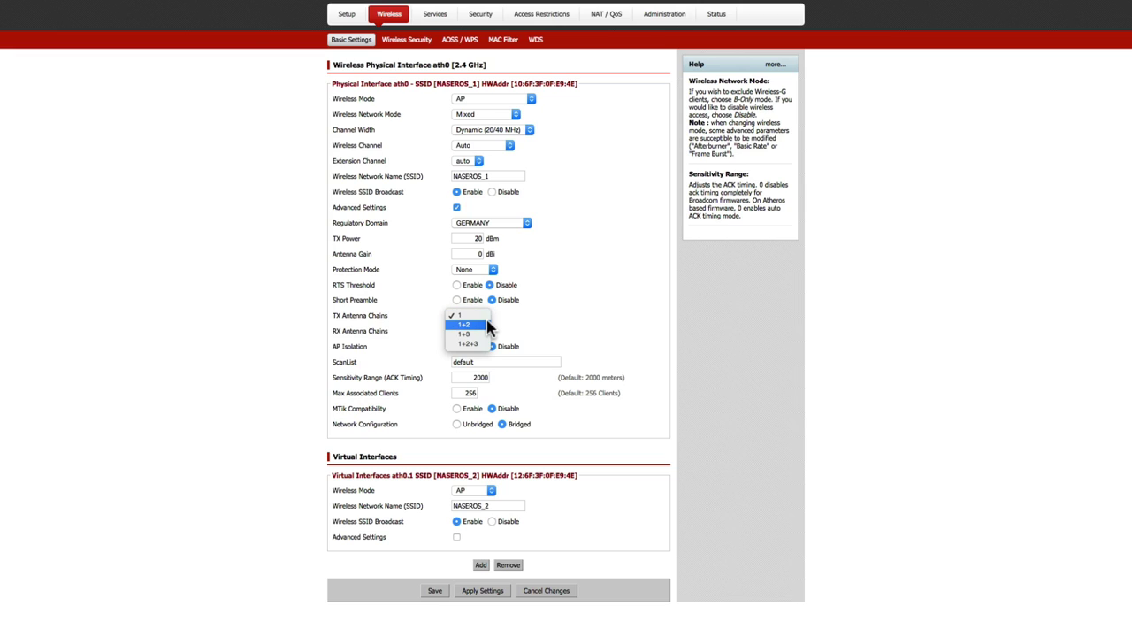
click(486, 343)
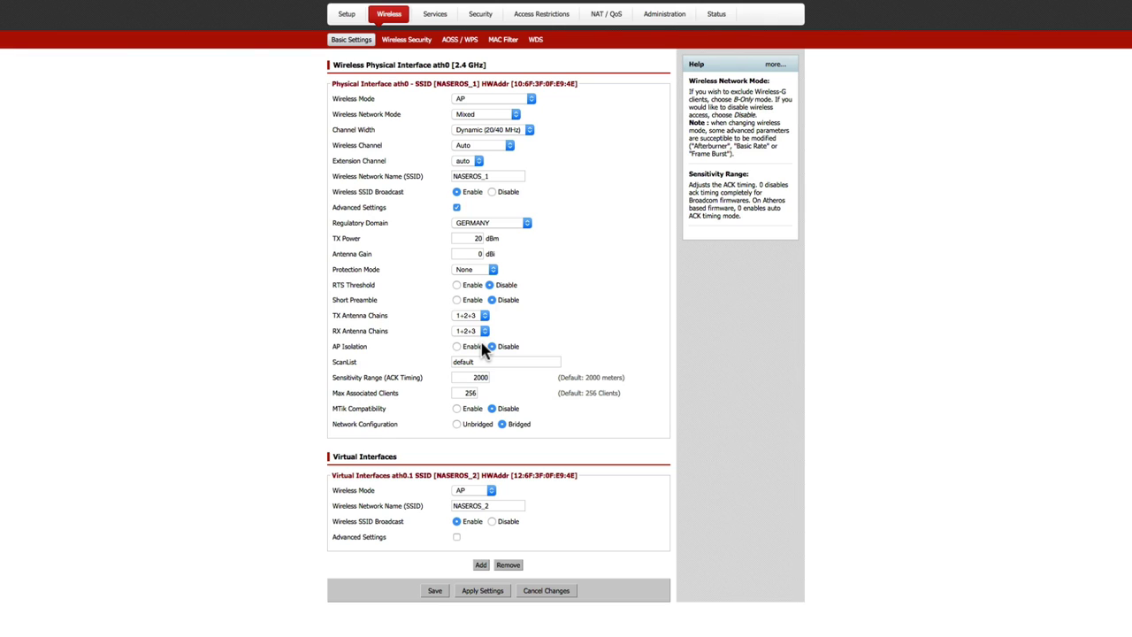
click(484, 330)
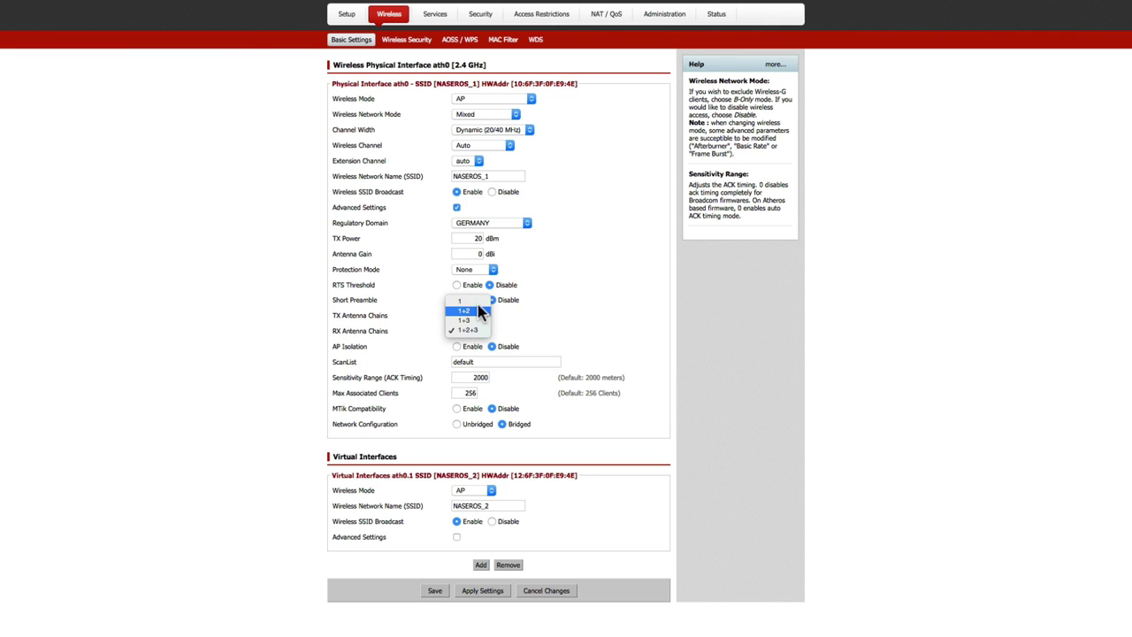
click(524, 337)
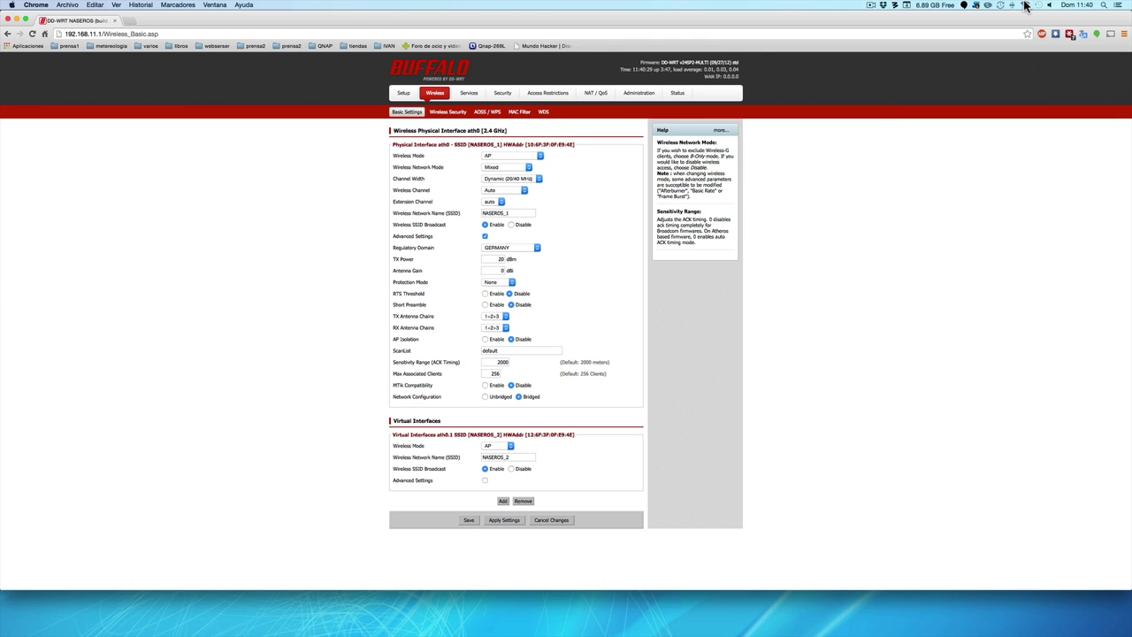
- Check the list of Wi-Fi networks the Mac detects without switching networks
click(1025, 5)
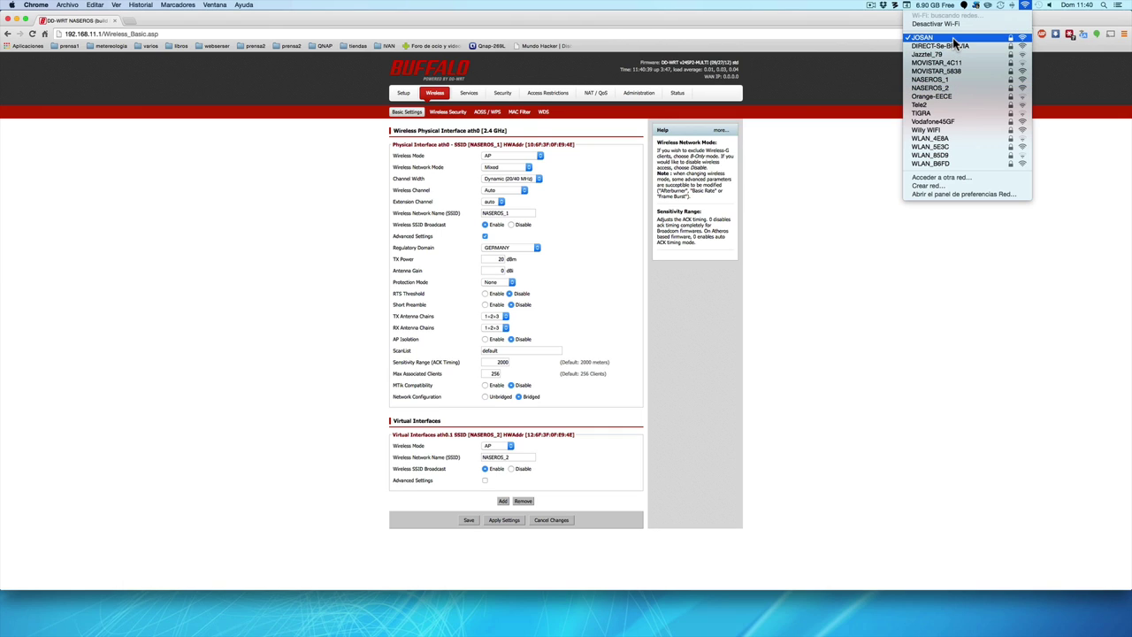
click(746, 245)
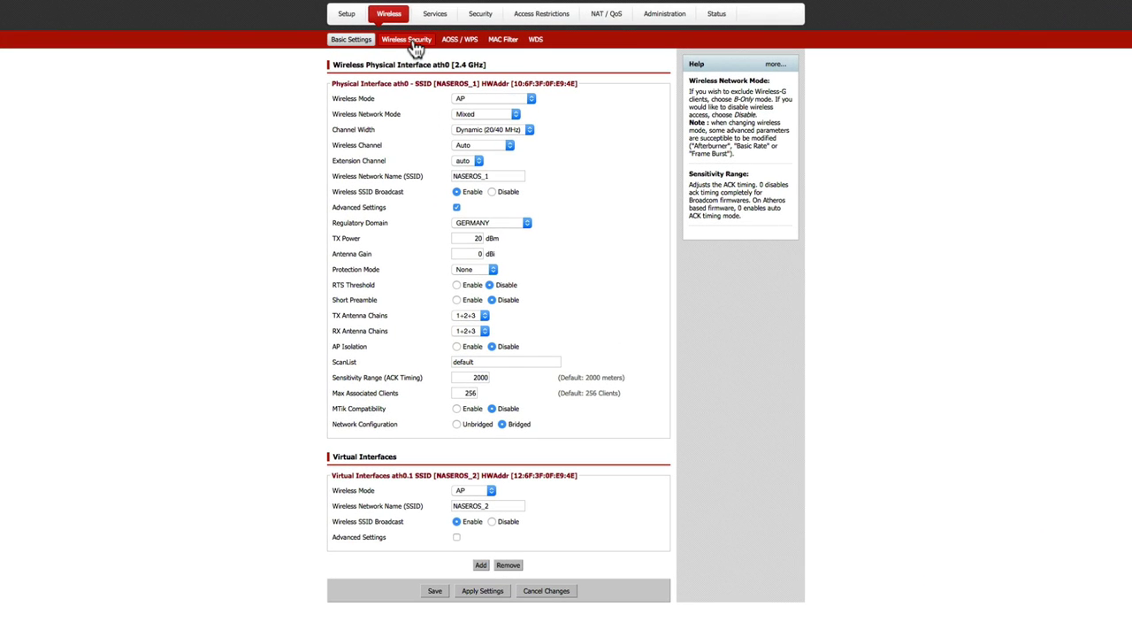
- Open the Wireless Security settings and examine the security modes for the physical interface, keeping WPA2 Personal Mixed
click(415, 42)
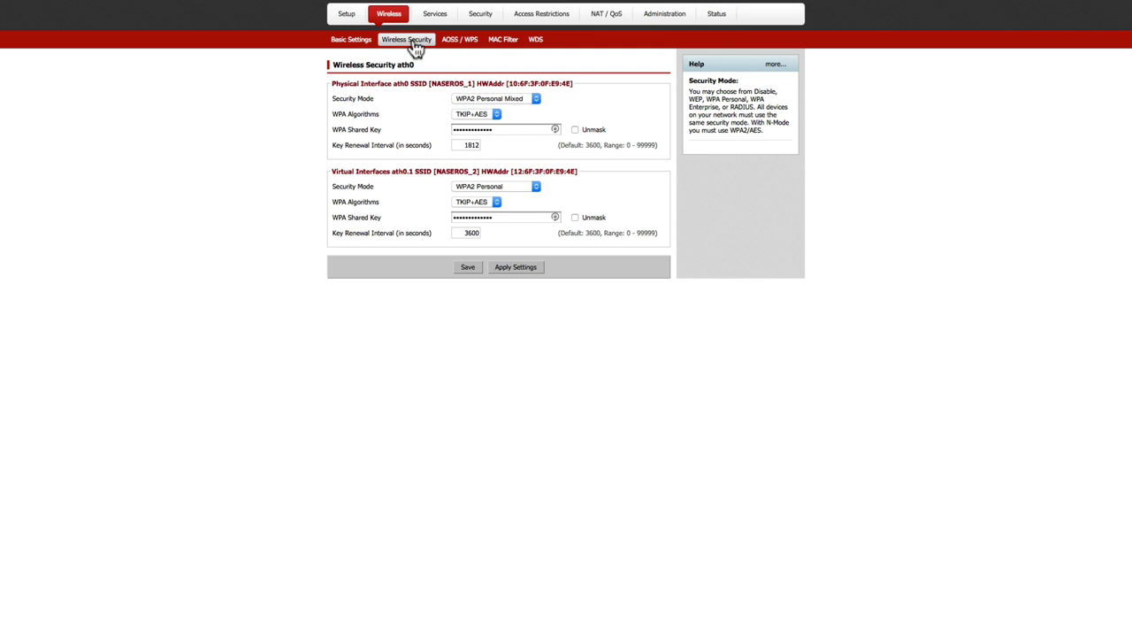
click(536, 101)
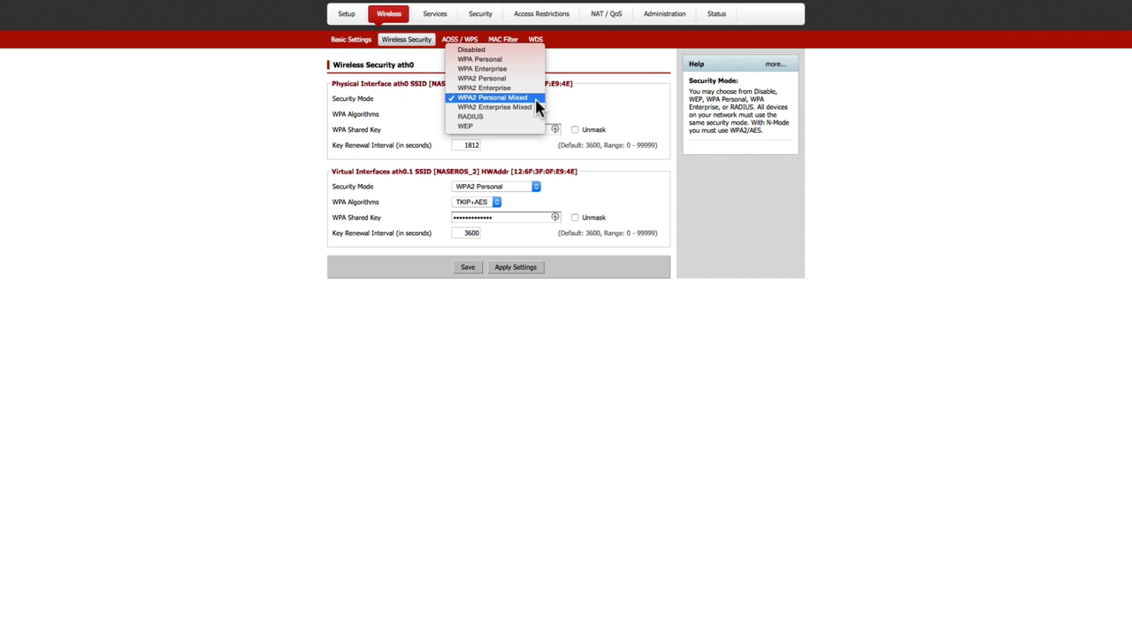
click(535, 100)
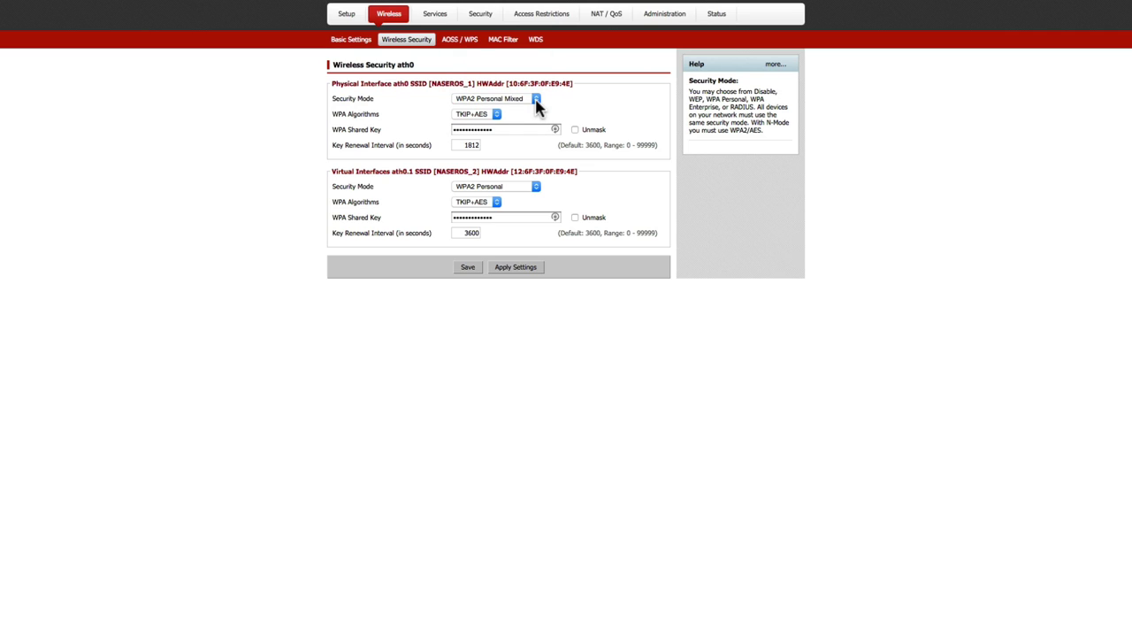
- Review the wireless AOSS / WPS, WDS and MAC Filter pages
click(472, 42)
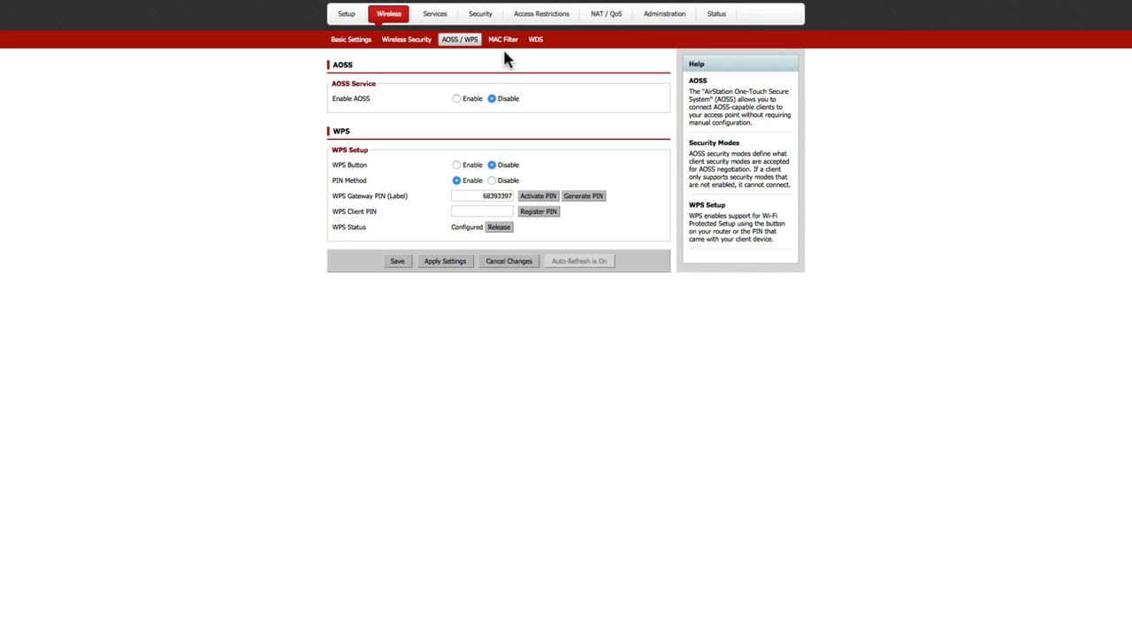
click(534, 43)
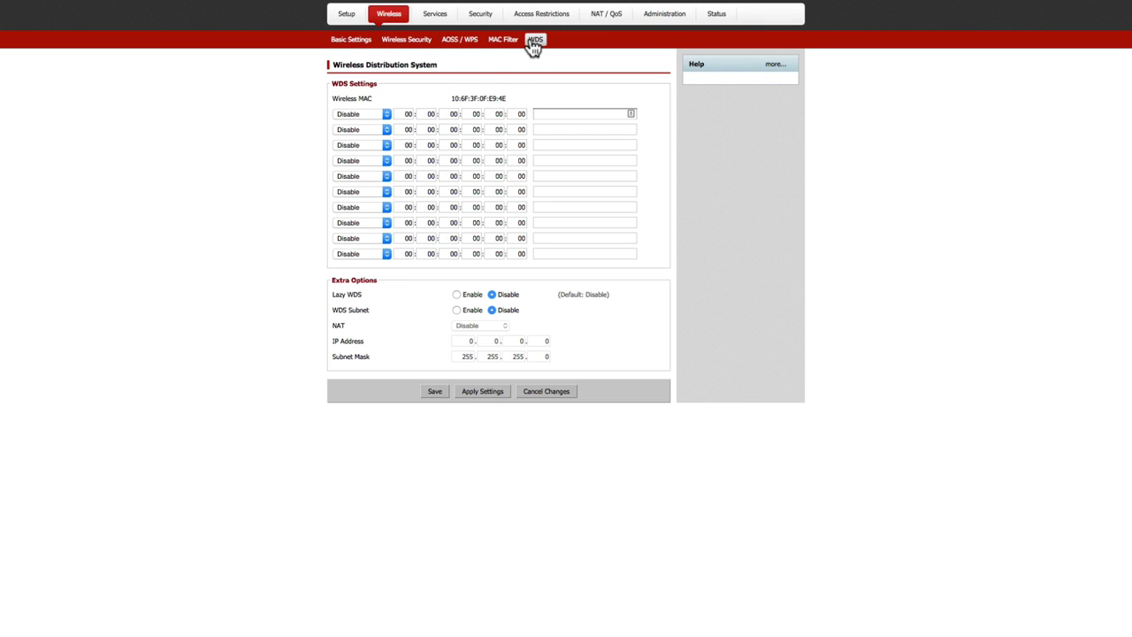
click(512, 44)
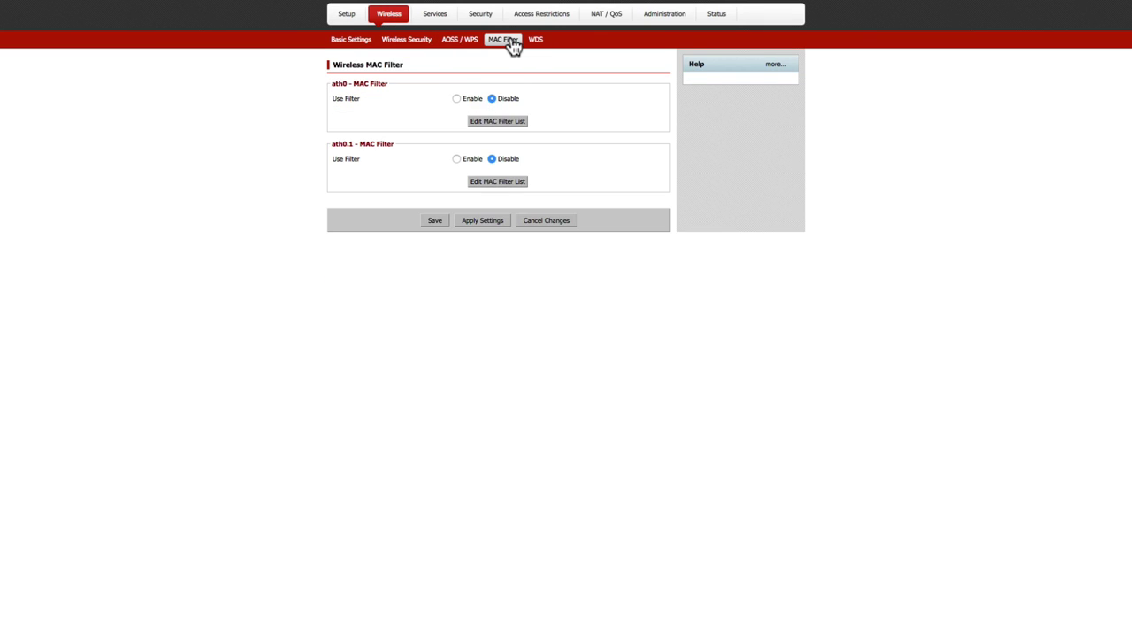
click(466, 42)
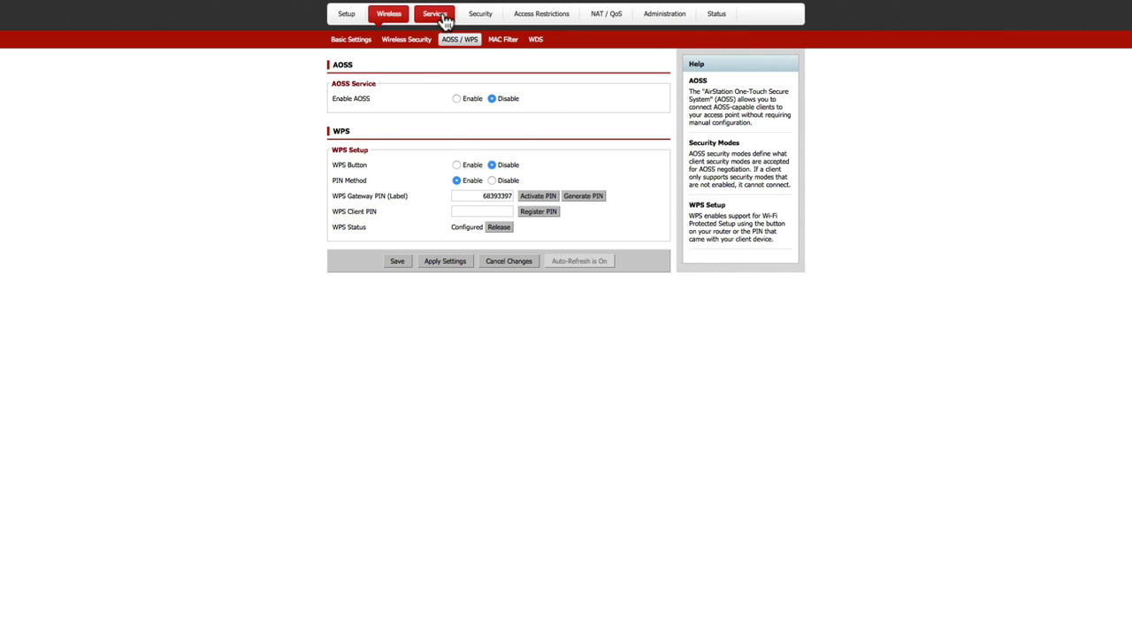
- Review the router's Services Management page, including the DHCP server, DNSMasq and AOSS button function settings
click(445, 22)
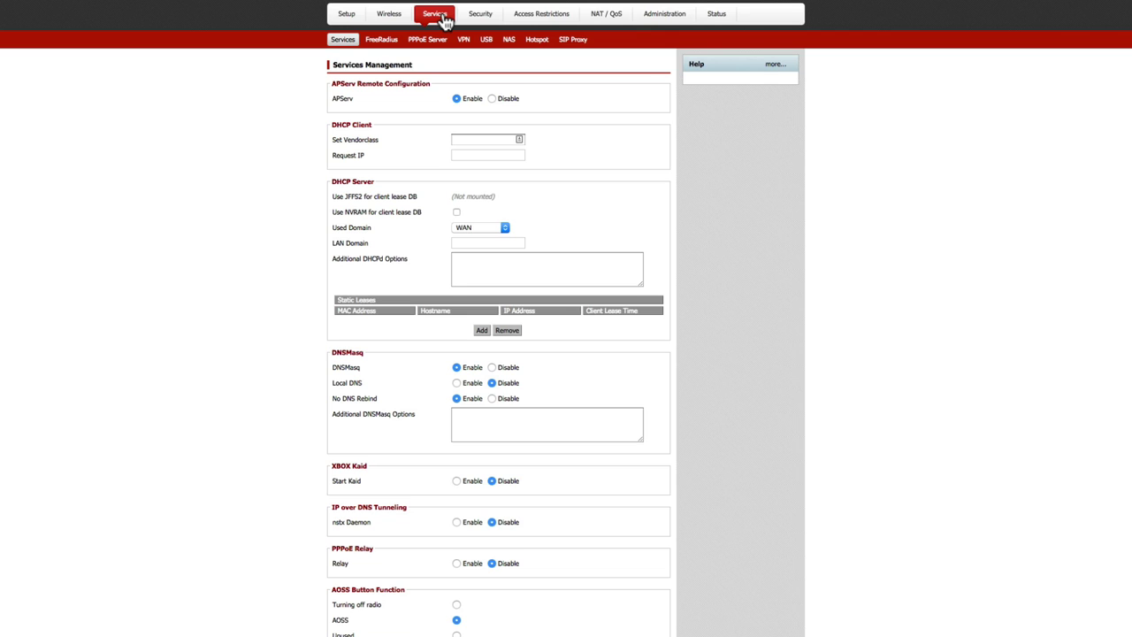
scroll(400, 189, down, 5)
scroll(401, 183, down, 3)
scroll(401, 183, up, 5)
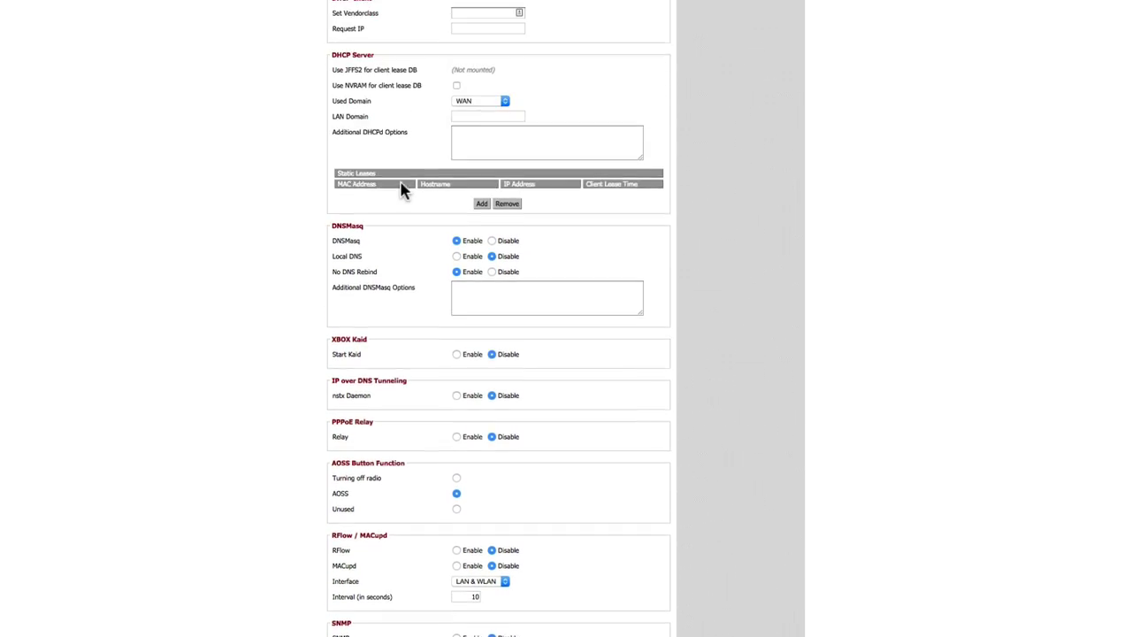
scroll(401, 190, up, 3)
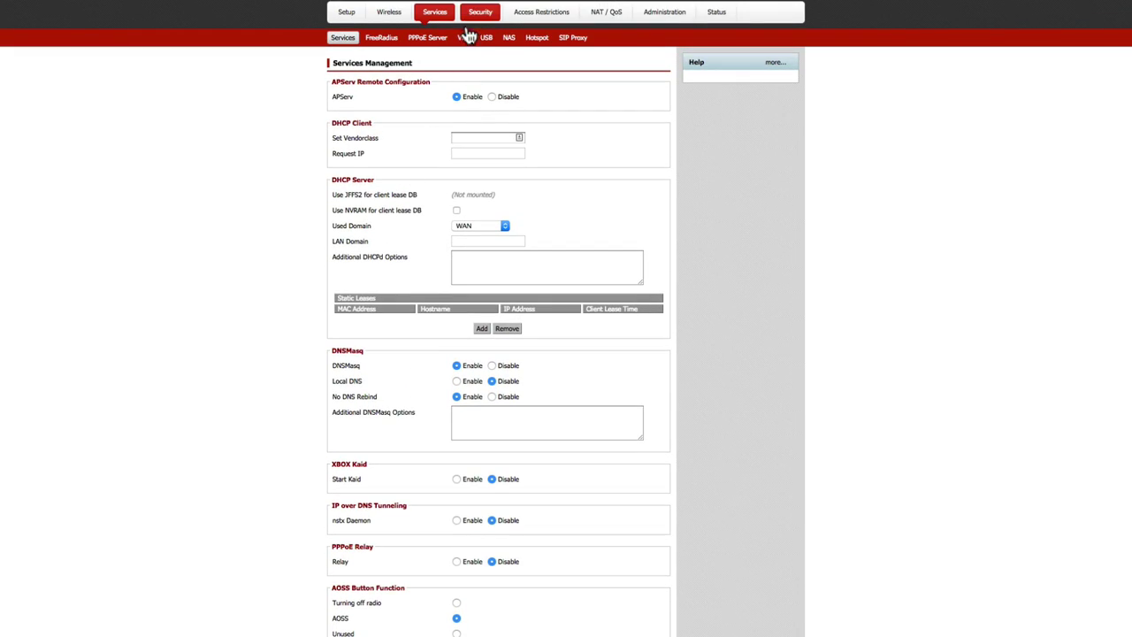
- Review the VPN service settings and enable Core USB Support in the USB settings
click(463, 38)
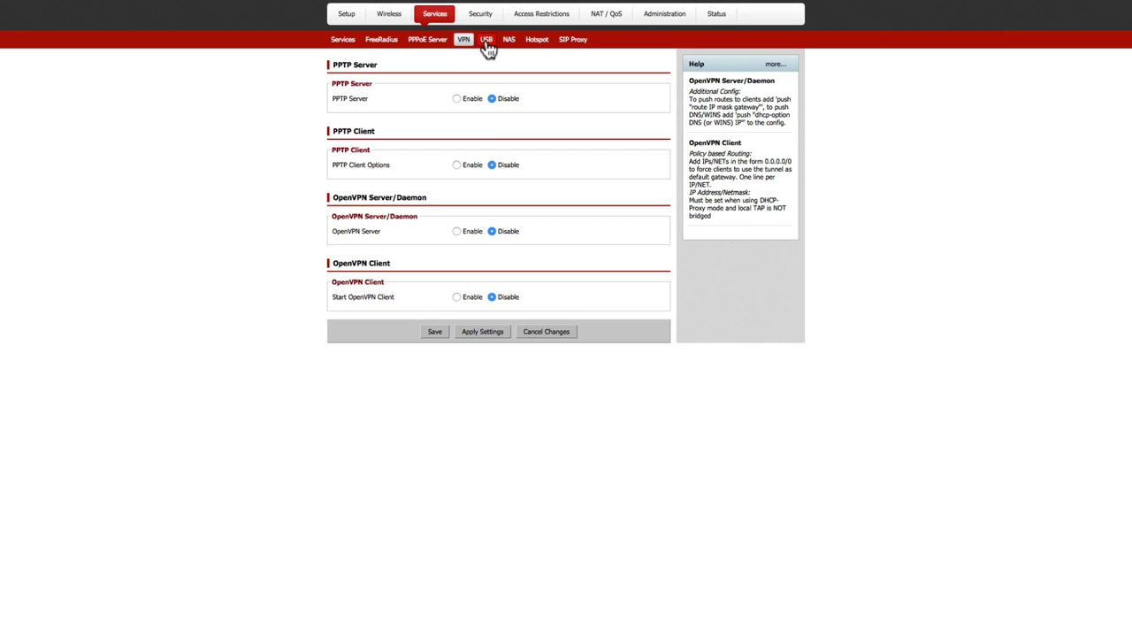
click(486, 41)
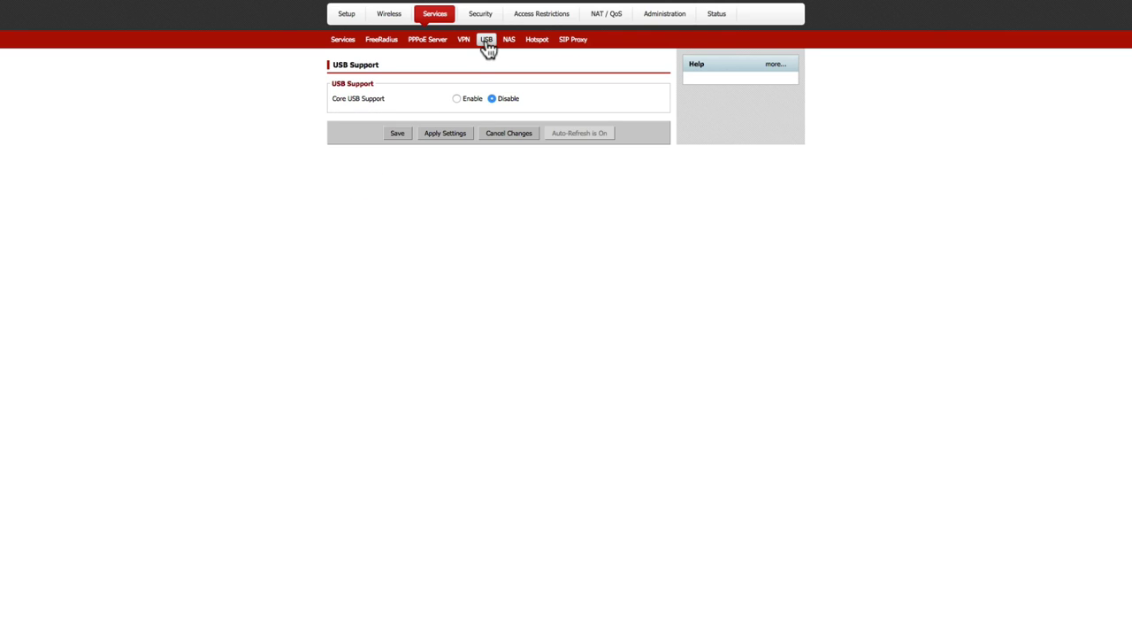
click(457, 99)
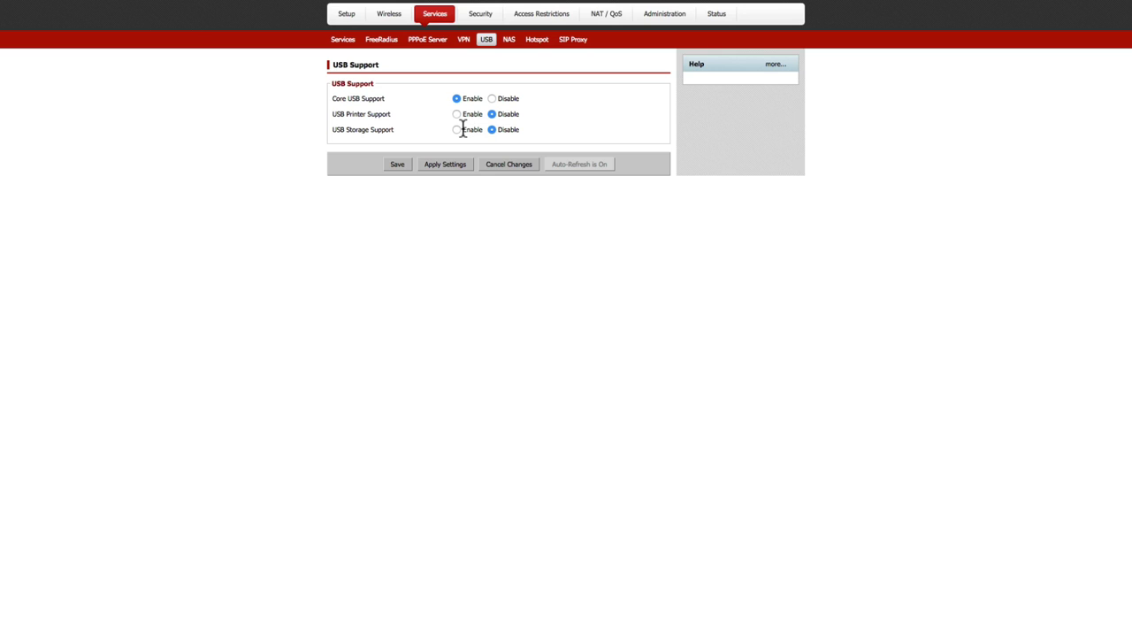
- Review the NAS service settings and enable the SIP Router in the SIP Proxy settings
click(509, 41)
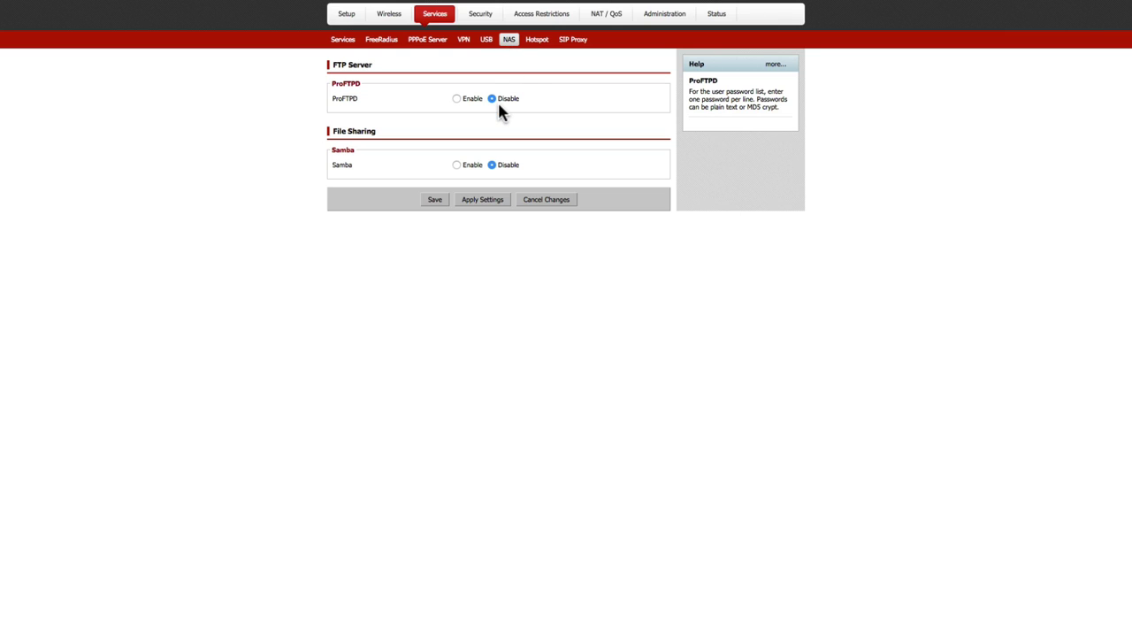
click(570, 42)
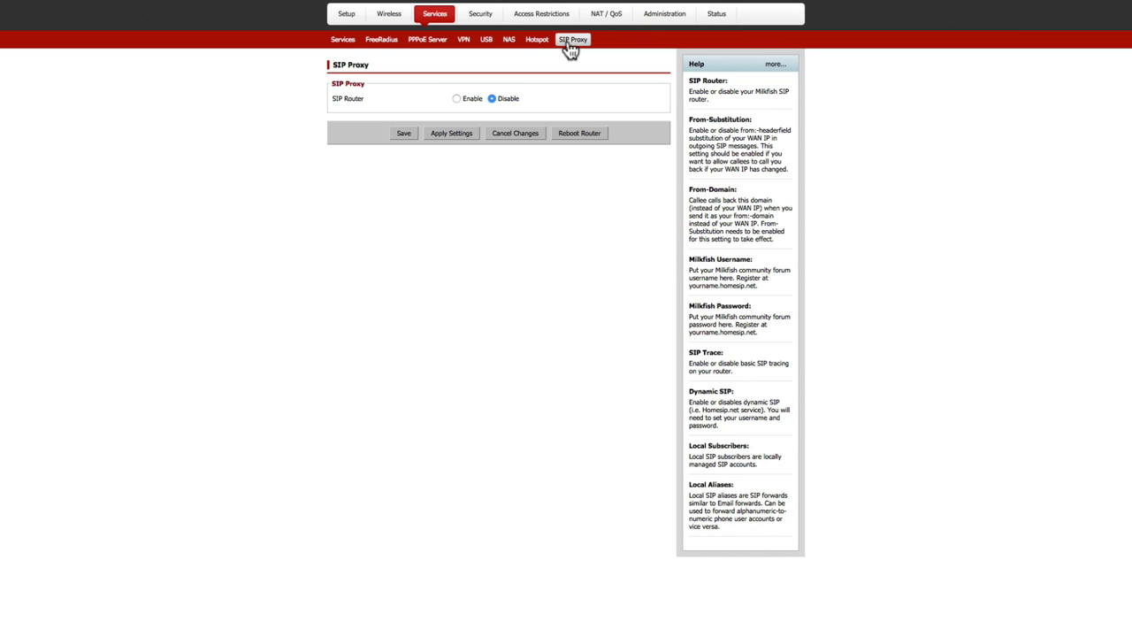
click(457, 99)
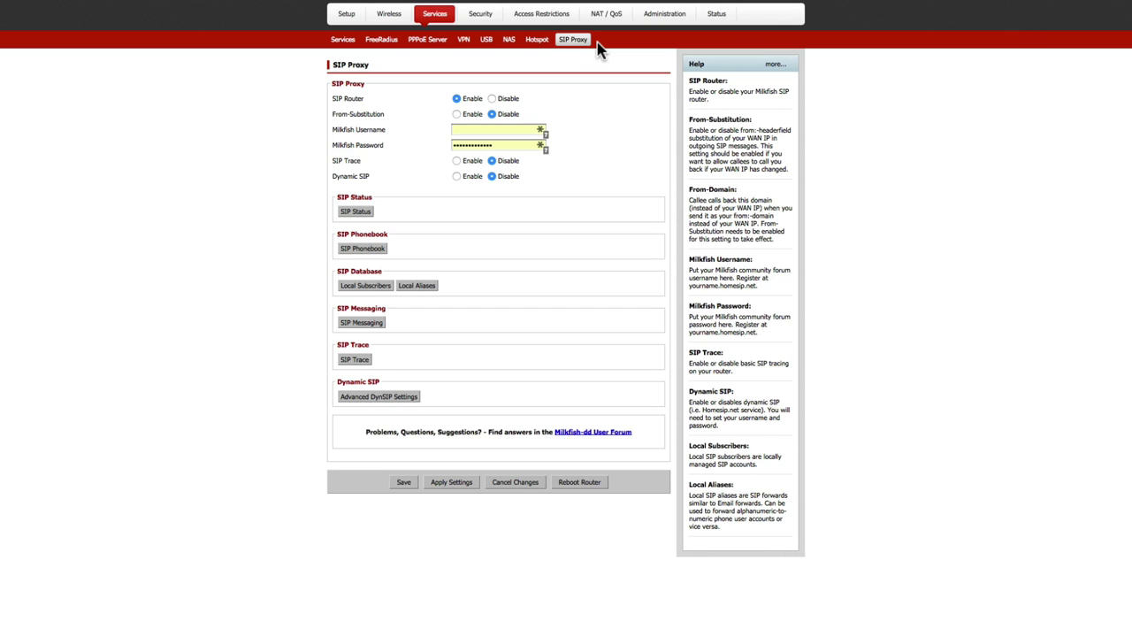
- Review the Firewall page and the list of clients in the "lista imac" WAN access policy
click(485, 16)
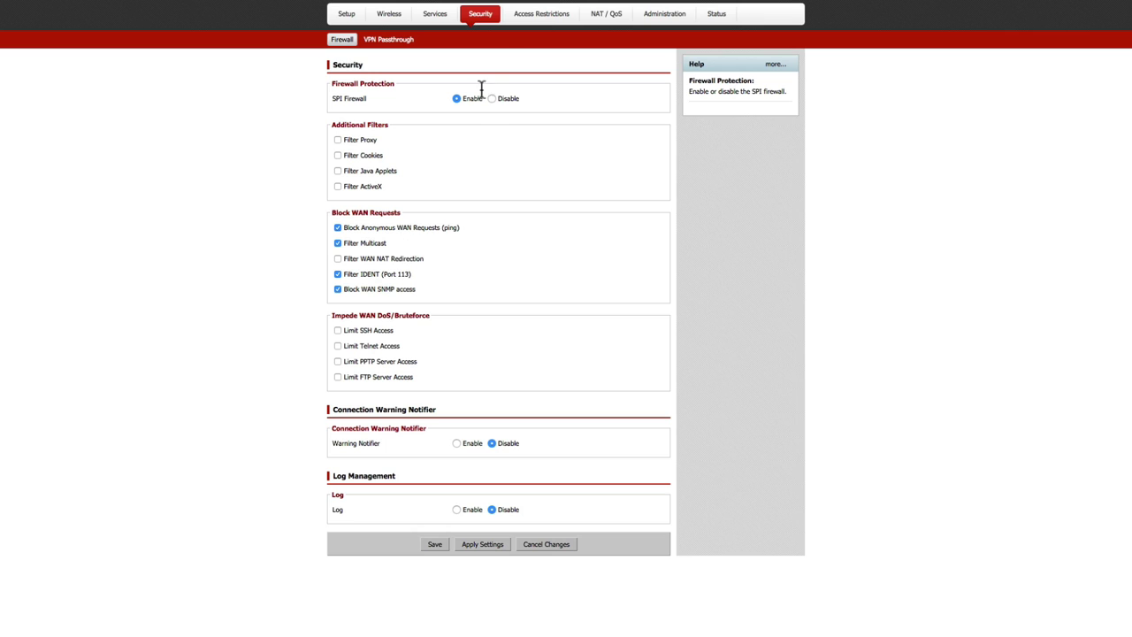
click(554, 18)
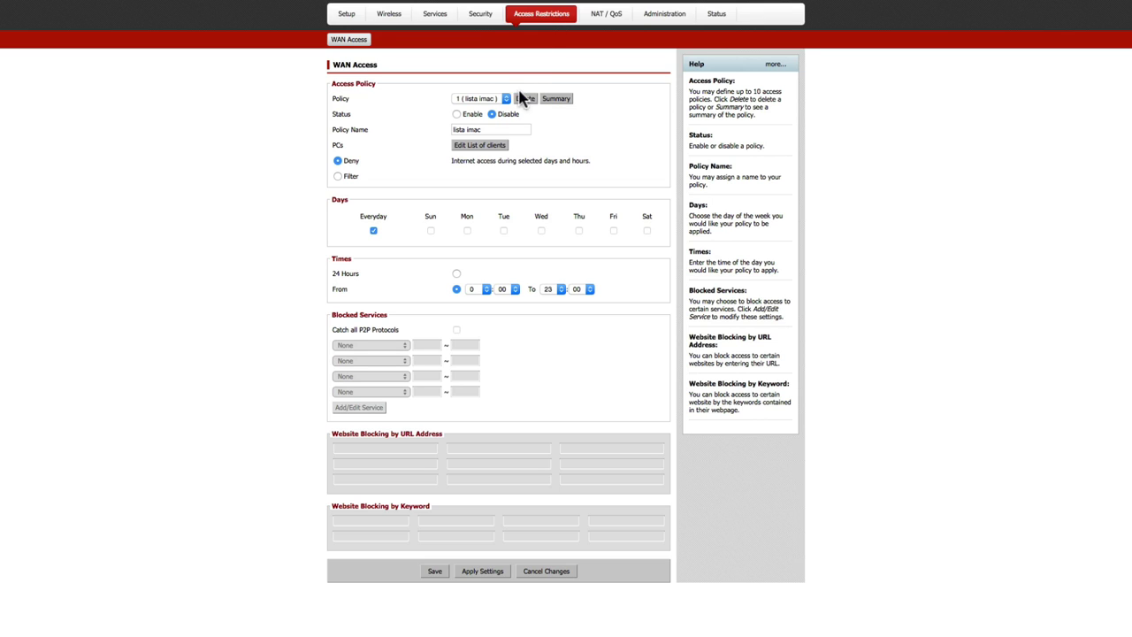
click(484, 147)
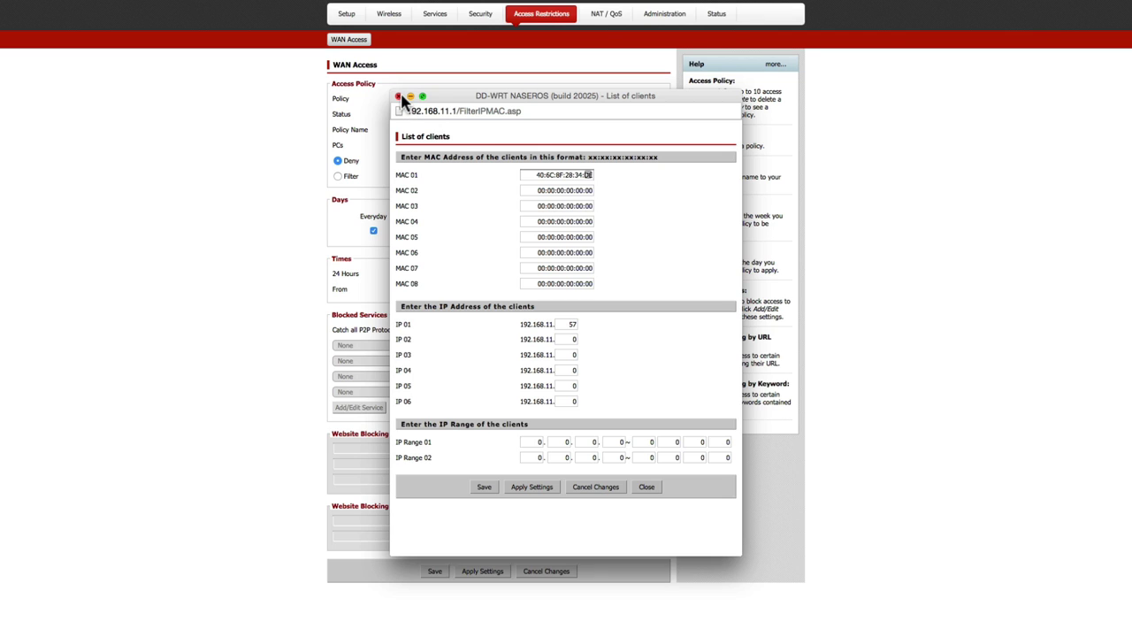
click(398, 95)
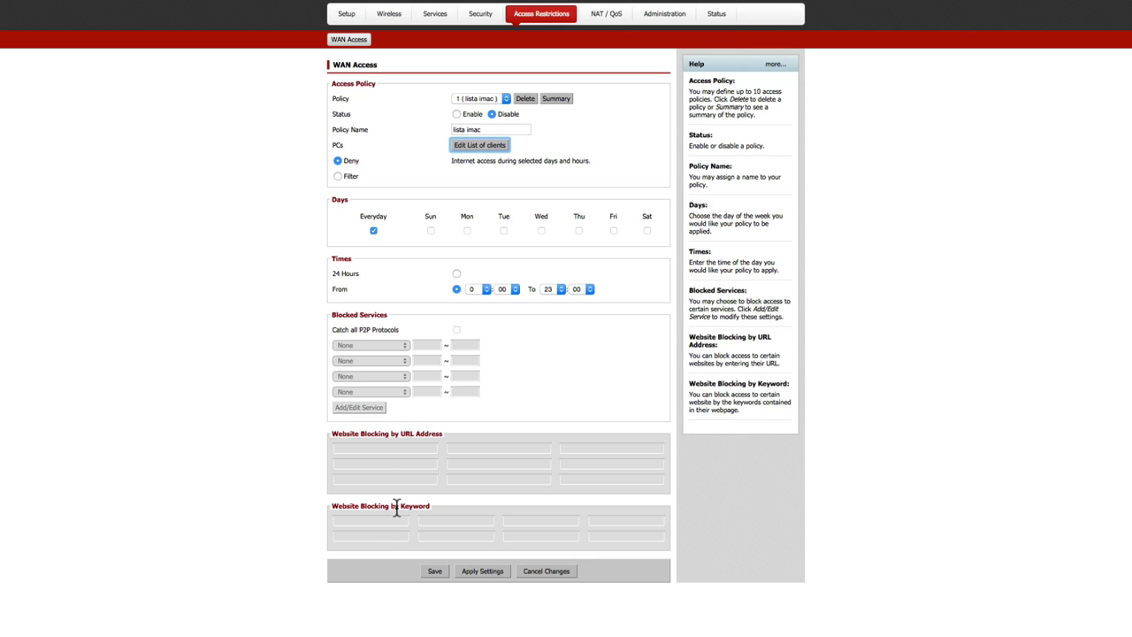
- Review the NAT / QoS pages for port forwarding, port range forwarding, port triggering, UPnP, DMZ and Quality of Service
click(608, 26)
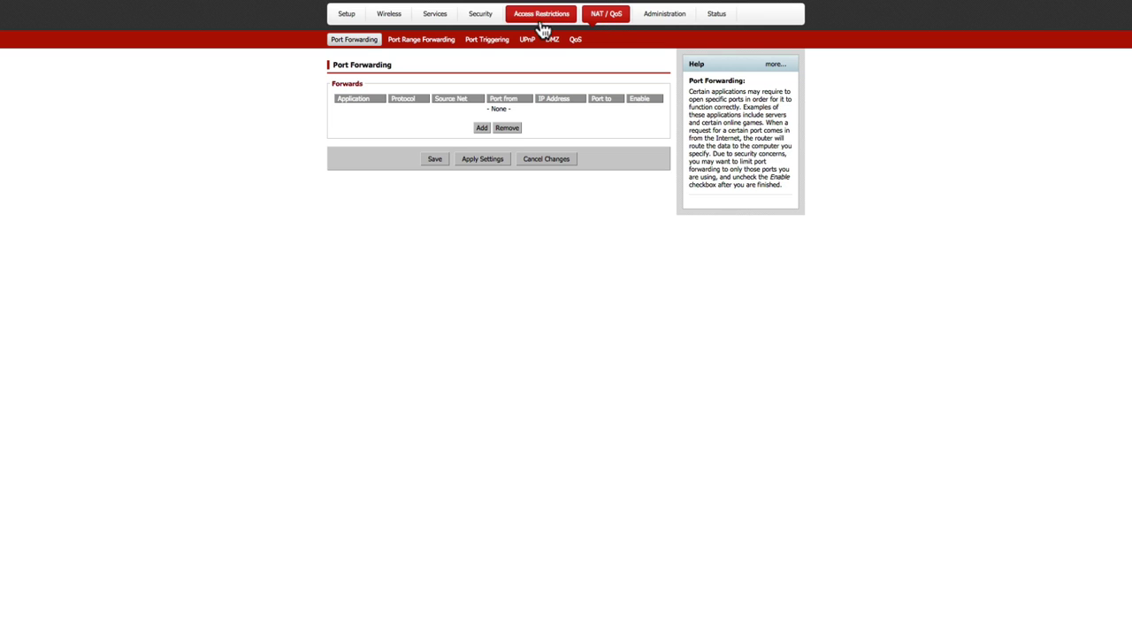
click(418, 49)
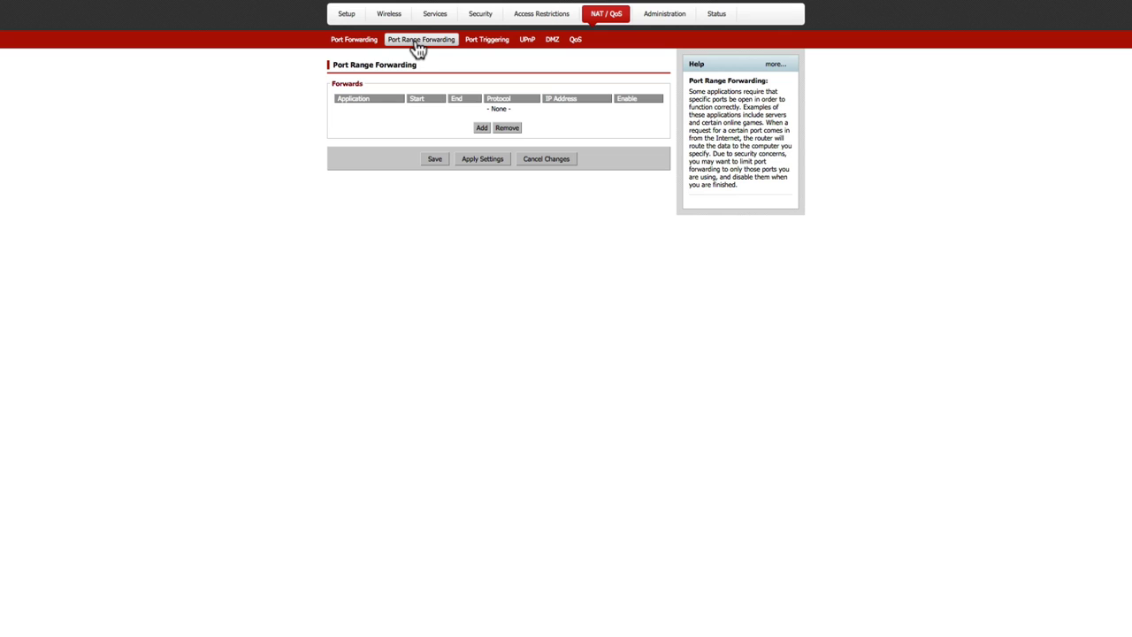
click(479, 51)
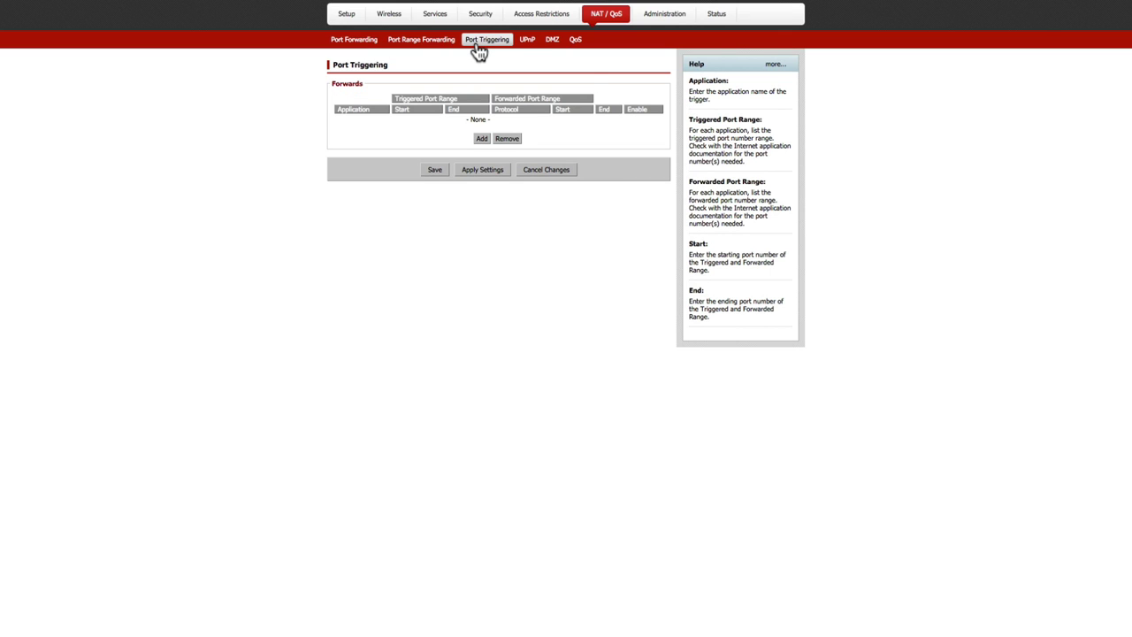
click(526, 51)
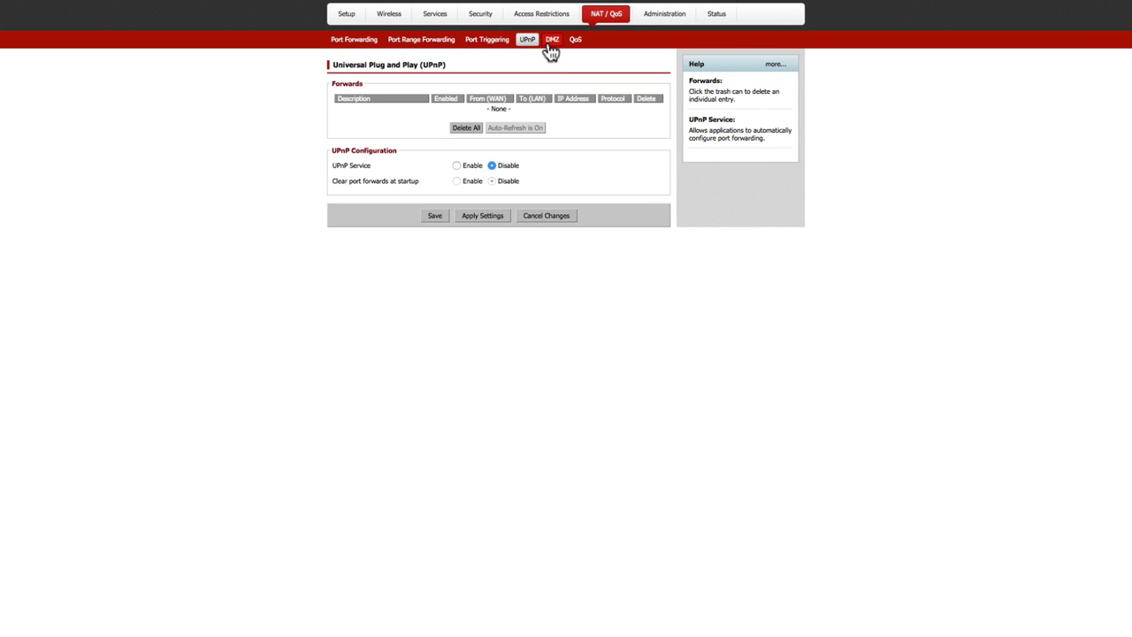
click(550, 51)
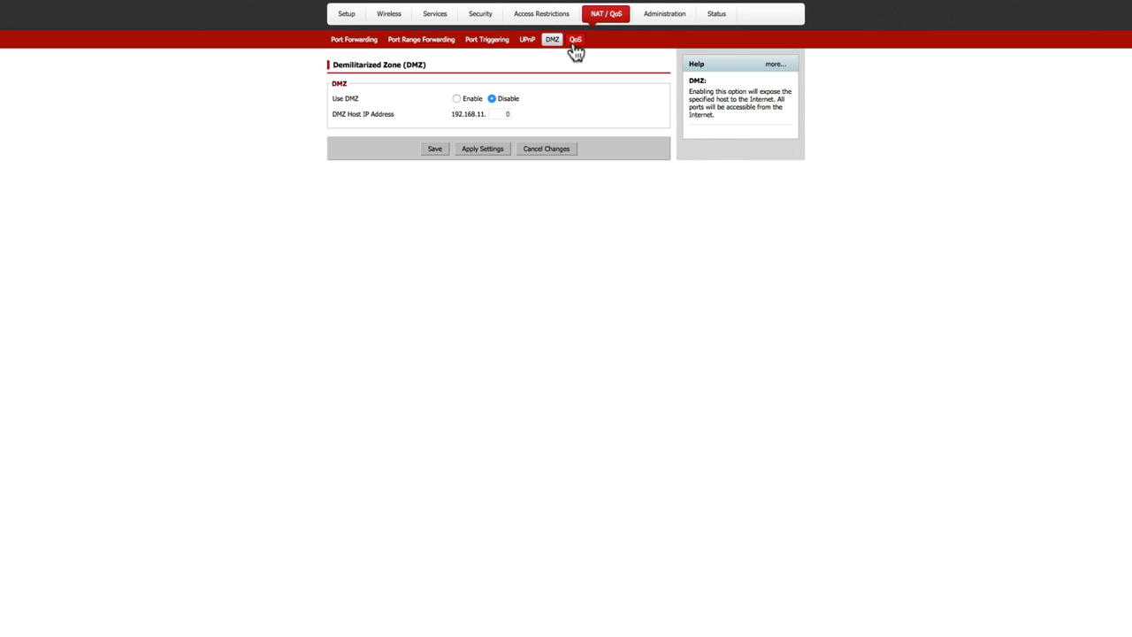
click(575, 52)
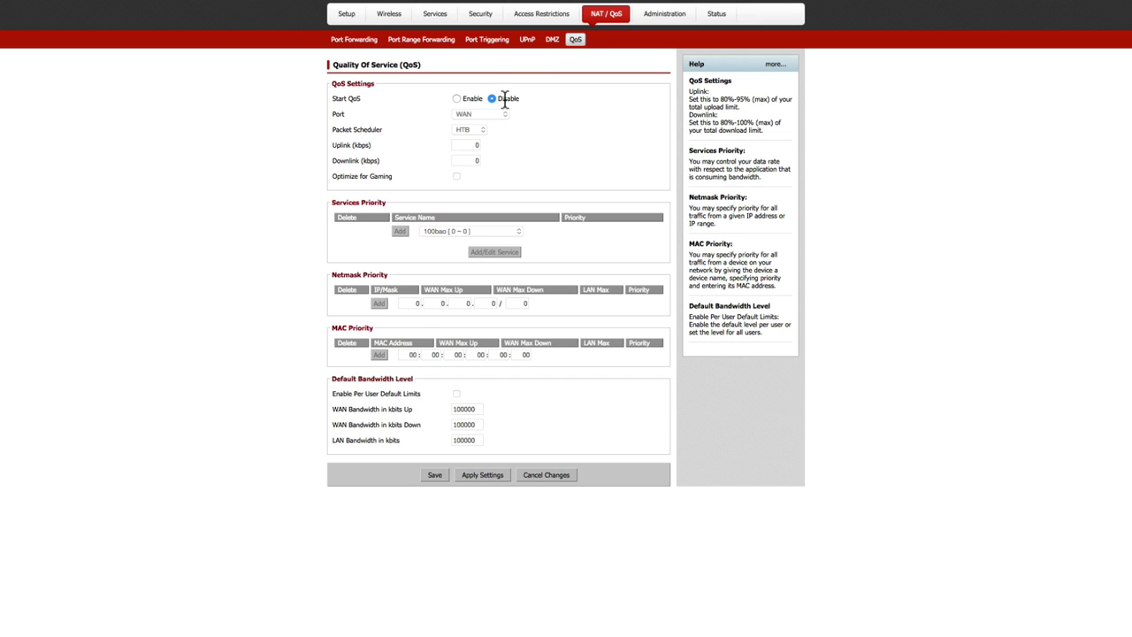
- Review the Administration settings for router management, Wake-On-LAN and Keep Alive
click(652, 27)
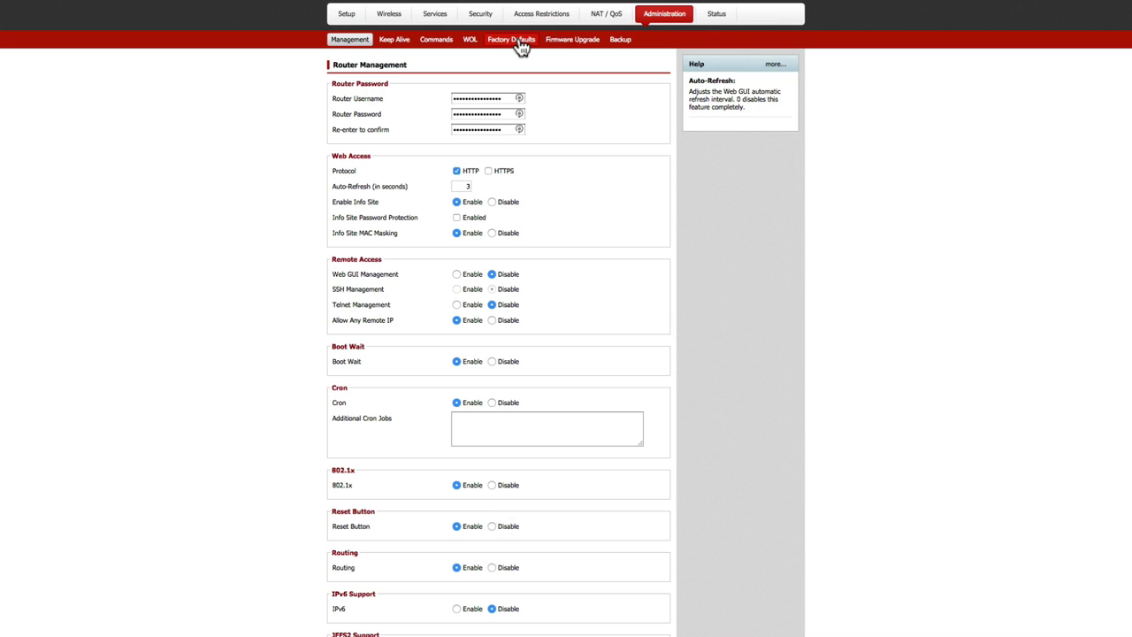
click(470, 40)
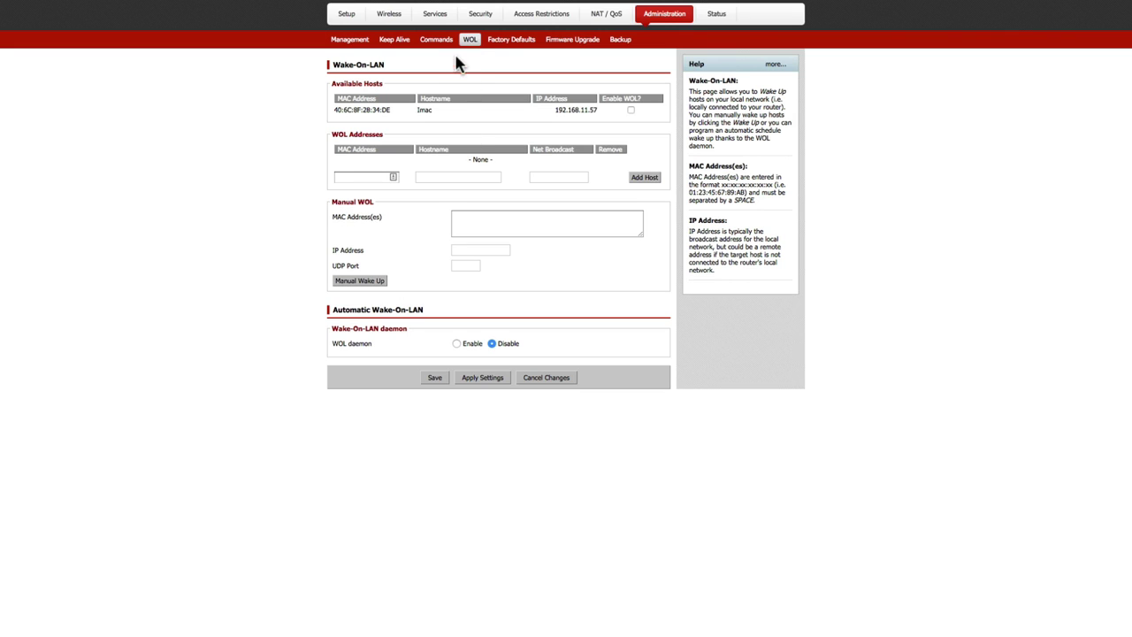
click(406, 45)
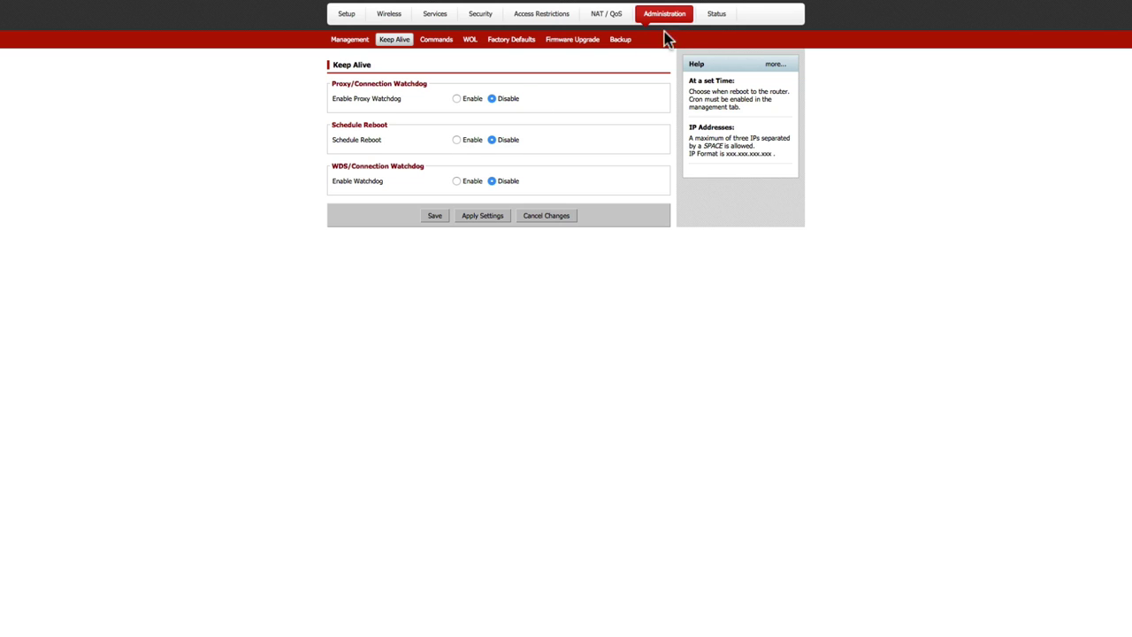
- Examine the router's status information for the system, WAN, LAN, wireless and bandwidth monitoring, plus the Sys-Info overview
click(716, 16)
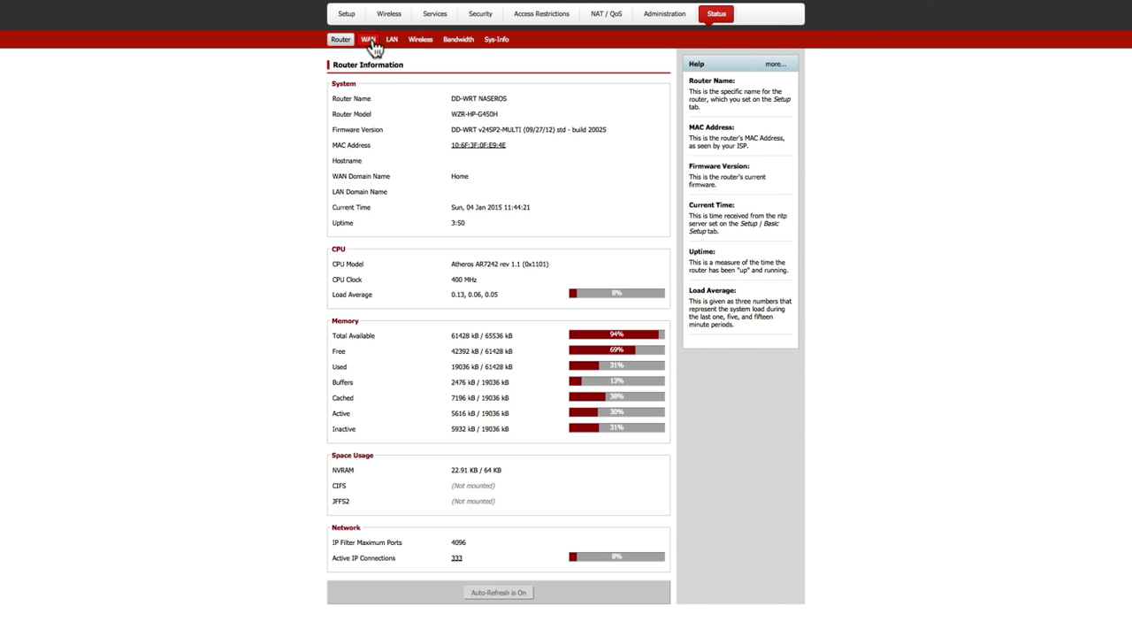
click(371, 42)
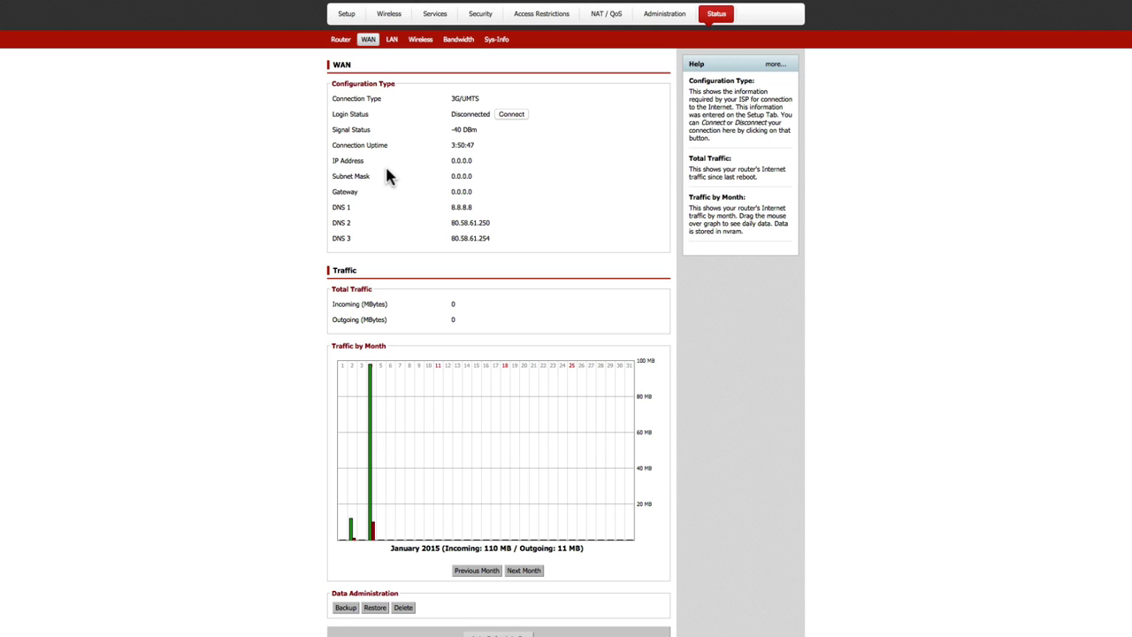
click(393, 46)
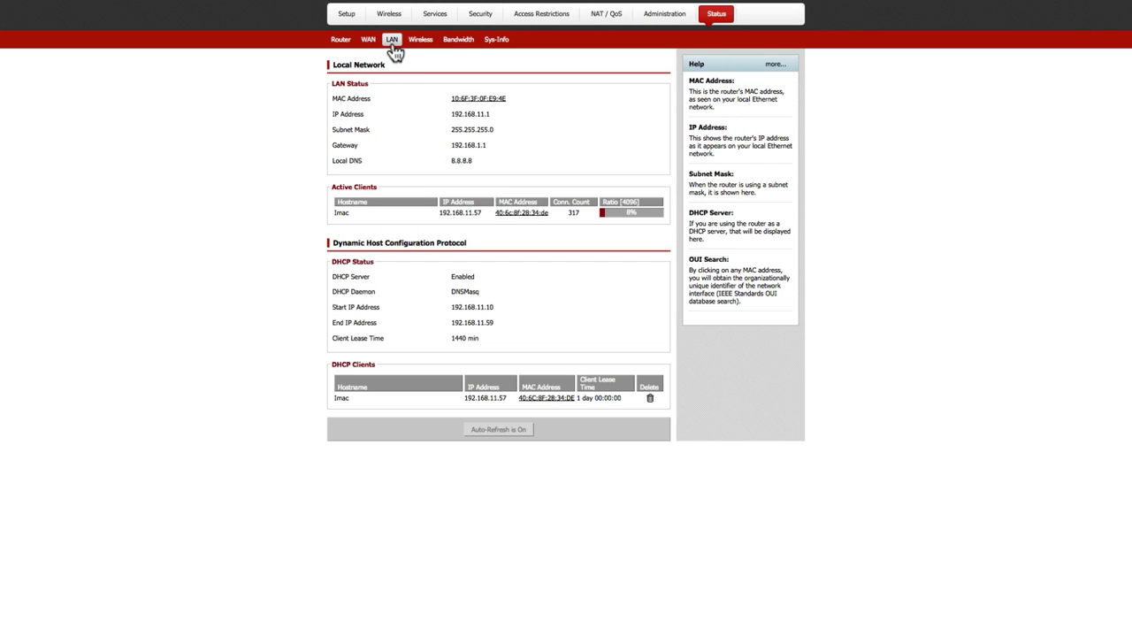
click(423, 44)
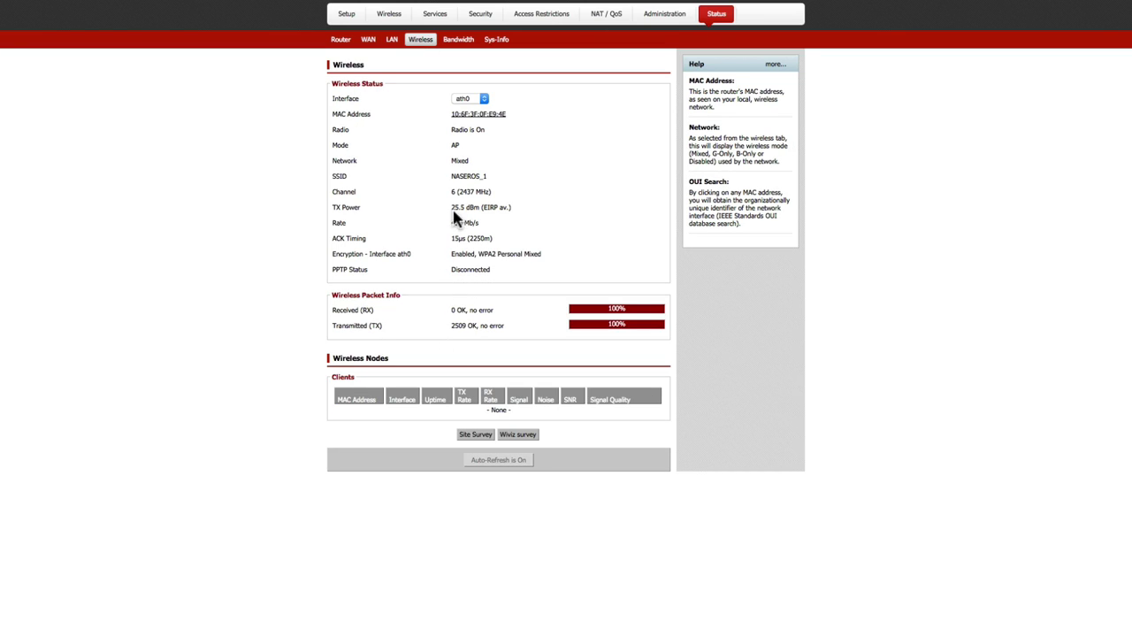
click(459, 42)
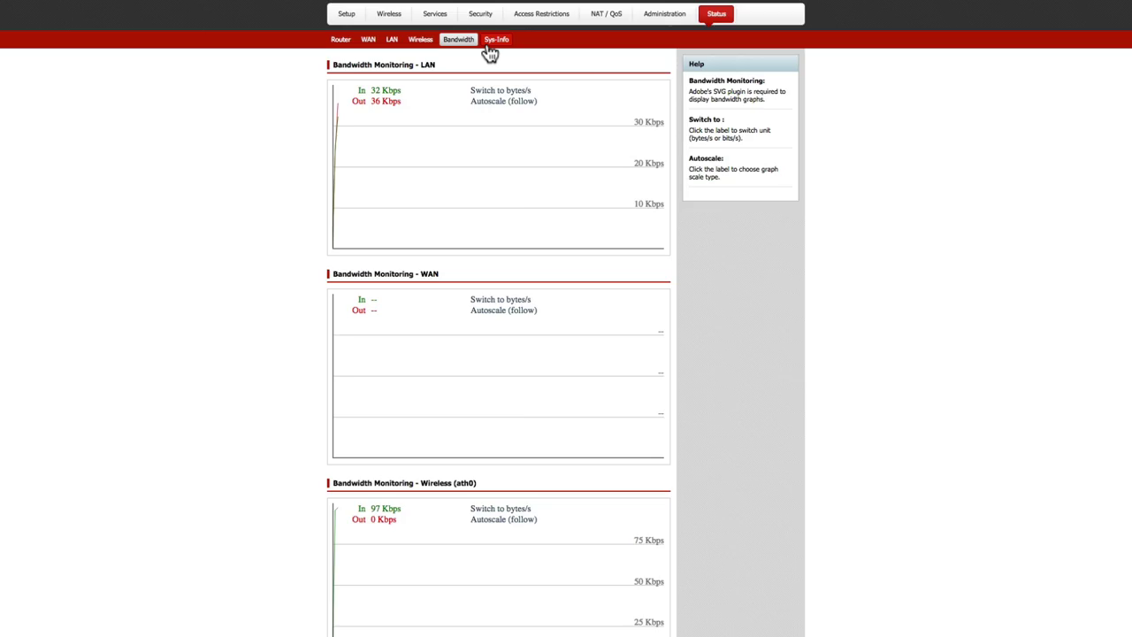
click(493, 40)
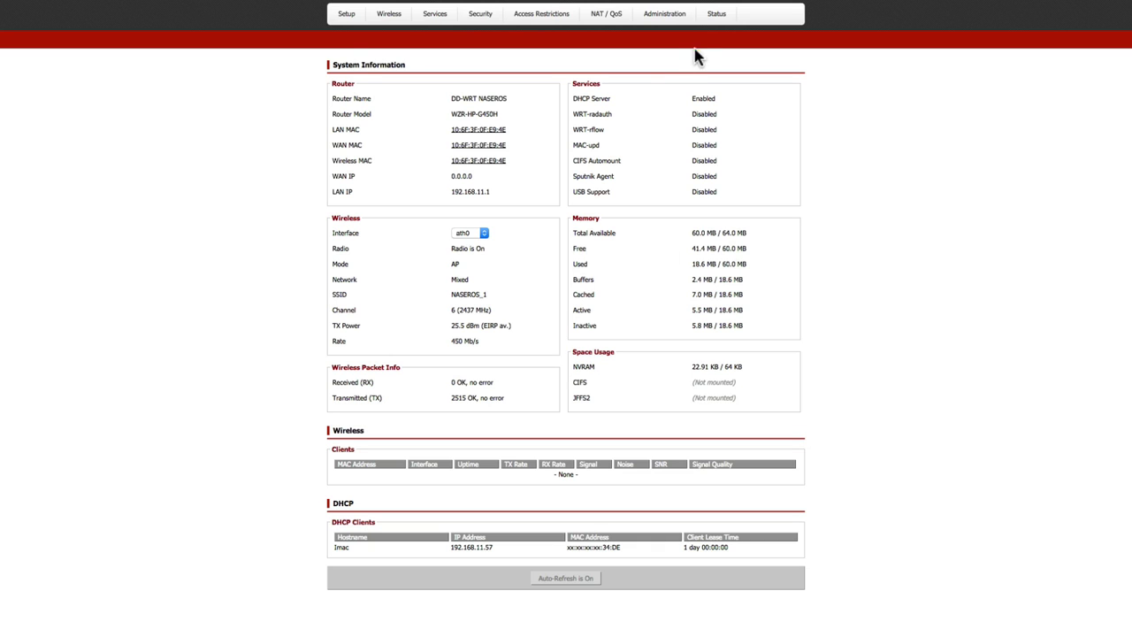
- Run a Site Survey of the neighboring wireless networks from the wireless status page, and close the survey and browser windows
click(677, 16)
click(714, 21)
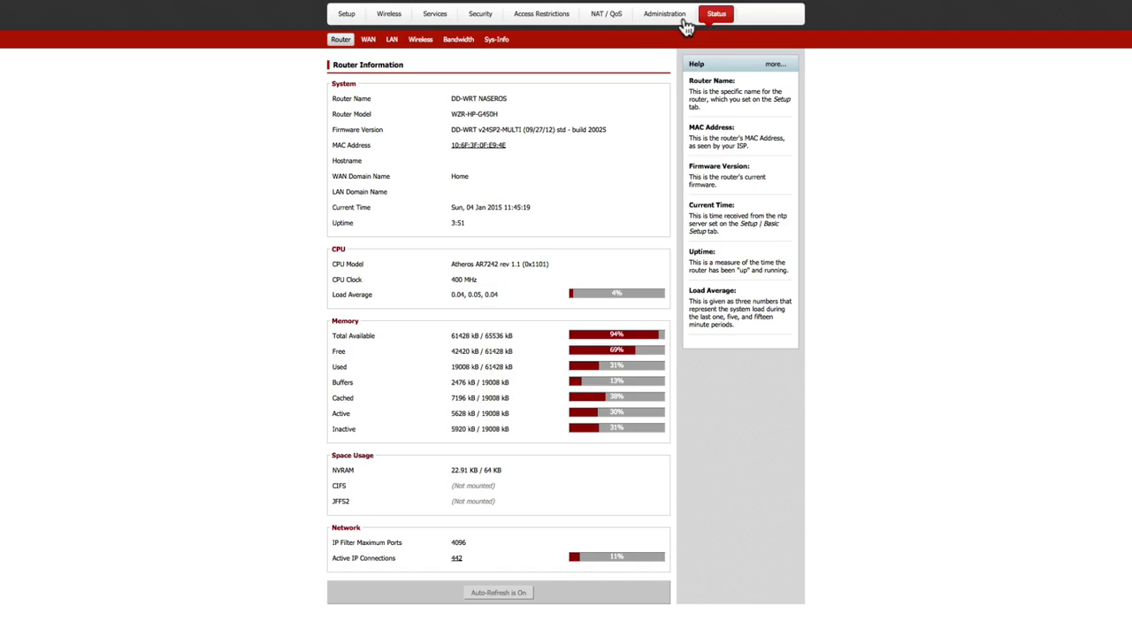
click(424, 42)
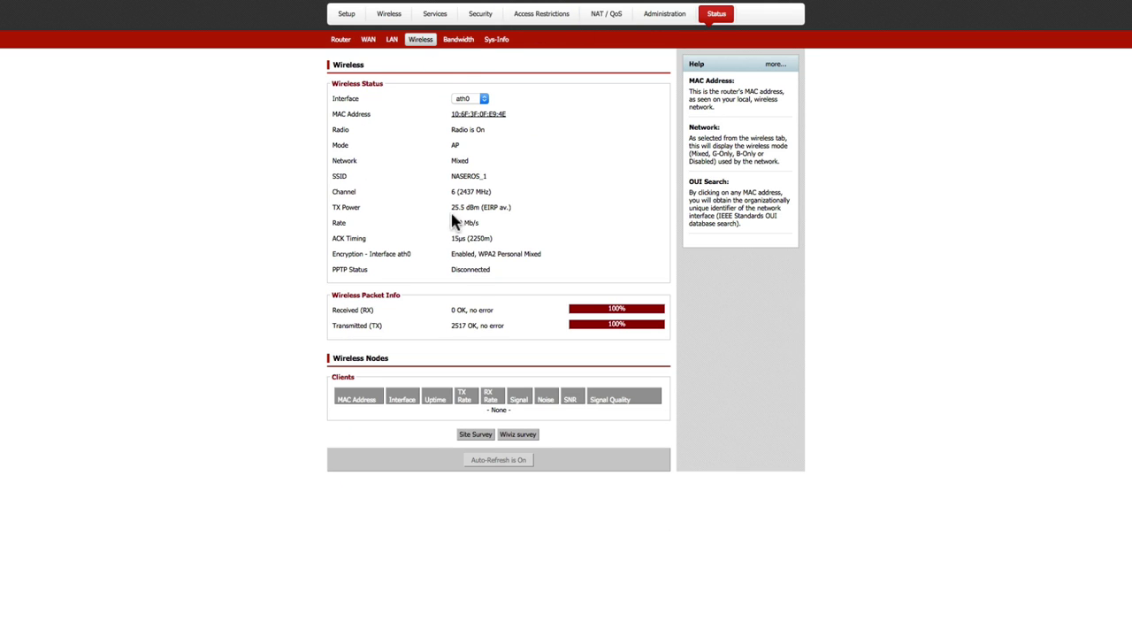
click(475, 435)
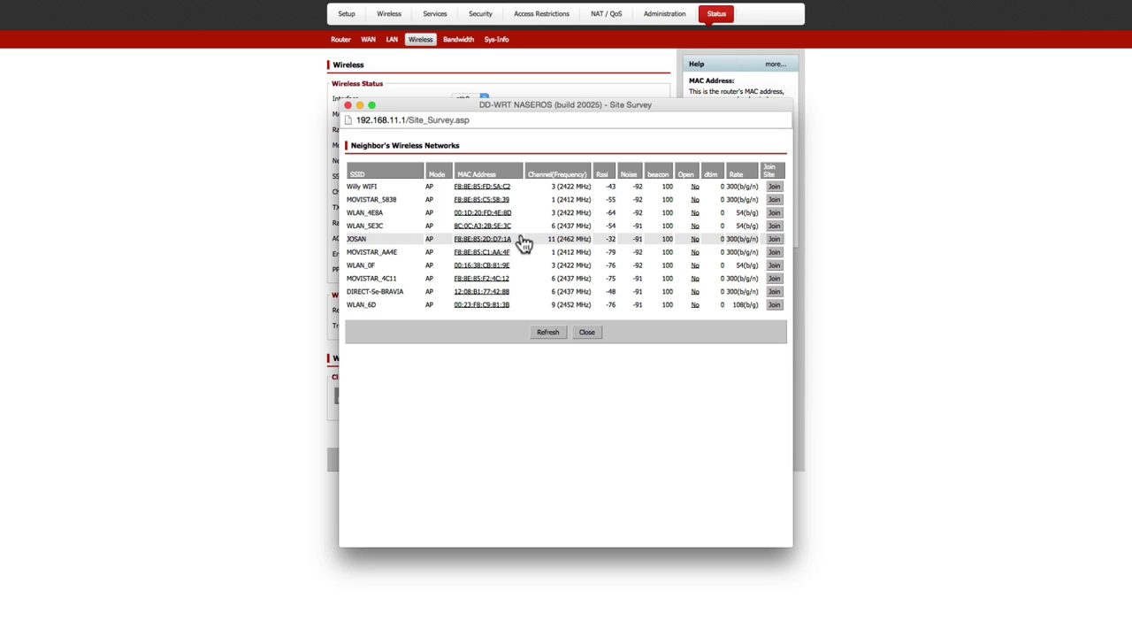
click(348, 105)
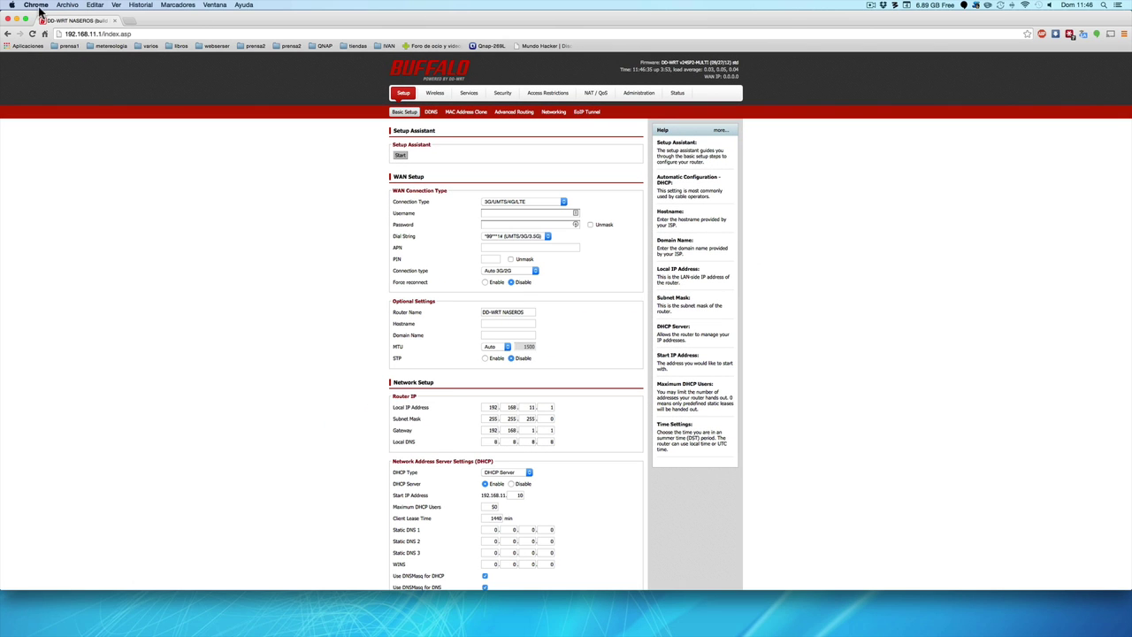
click(8, 20)
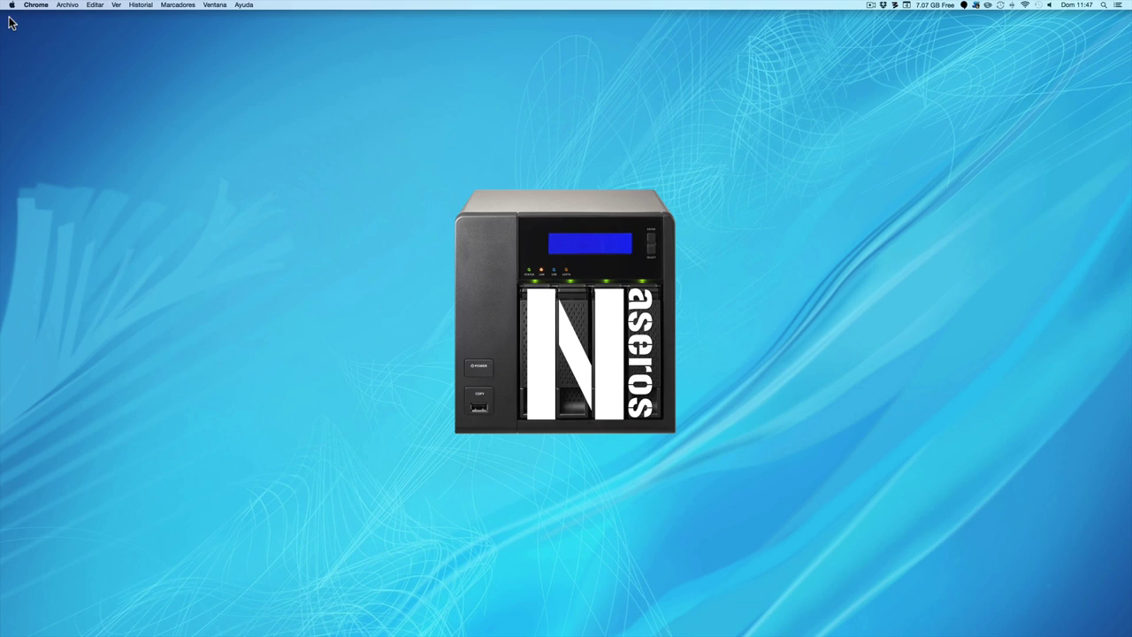